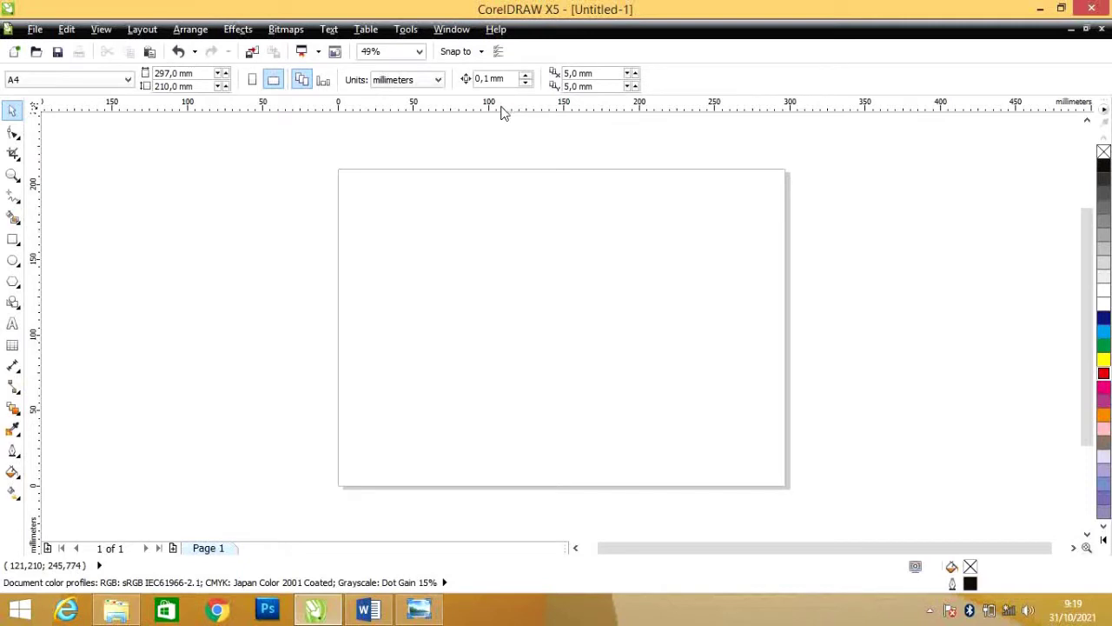
# Add one horizontal and one vertical guideline and centre both on the page
pyautogui.moveTo(502, 114); pyautogui.dragTo(497, 299)
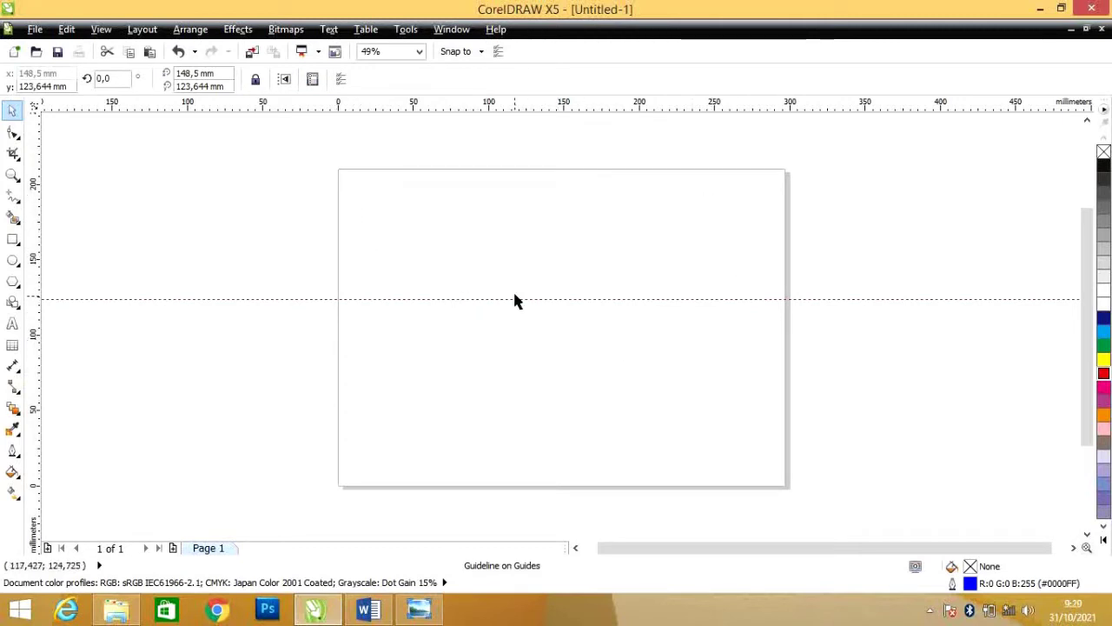
pyautogui.press('p')
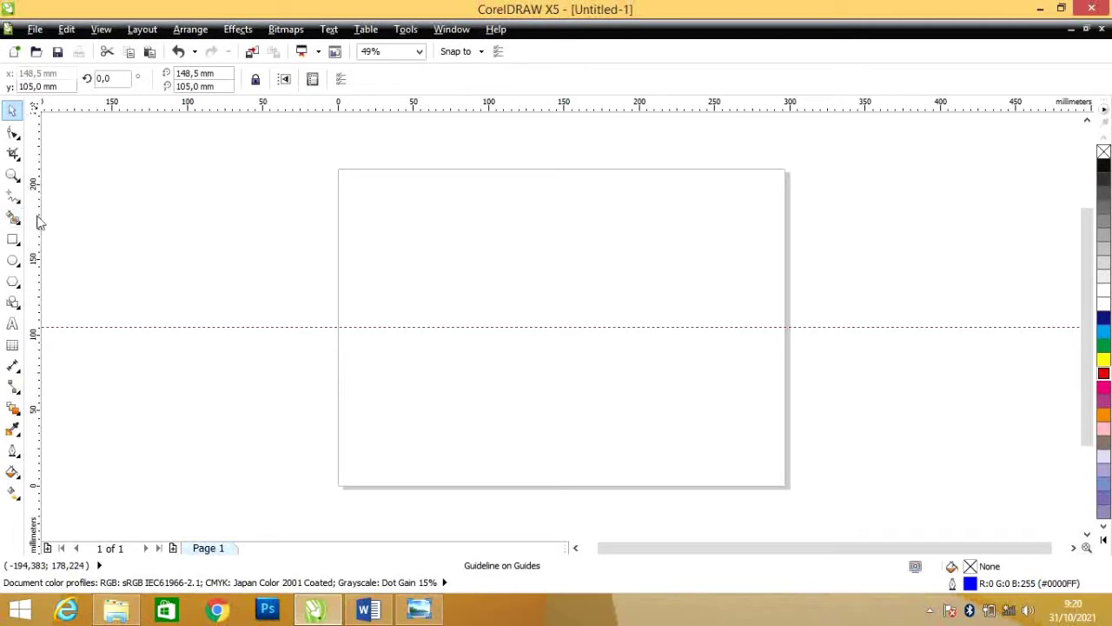
pyautogui.moveTo(40, 222); pyautogui.dragTo(542, 251)
pyautogui.press('p')
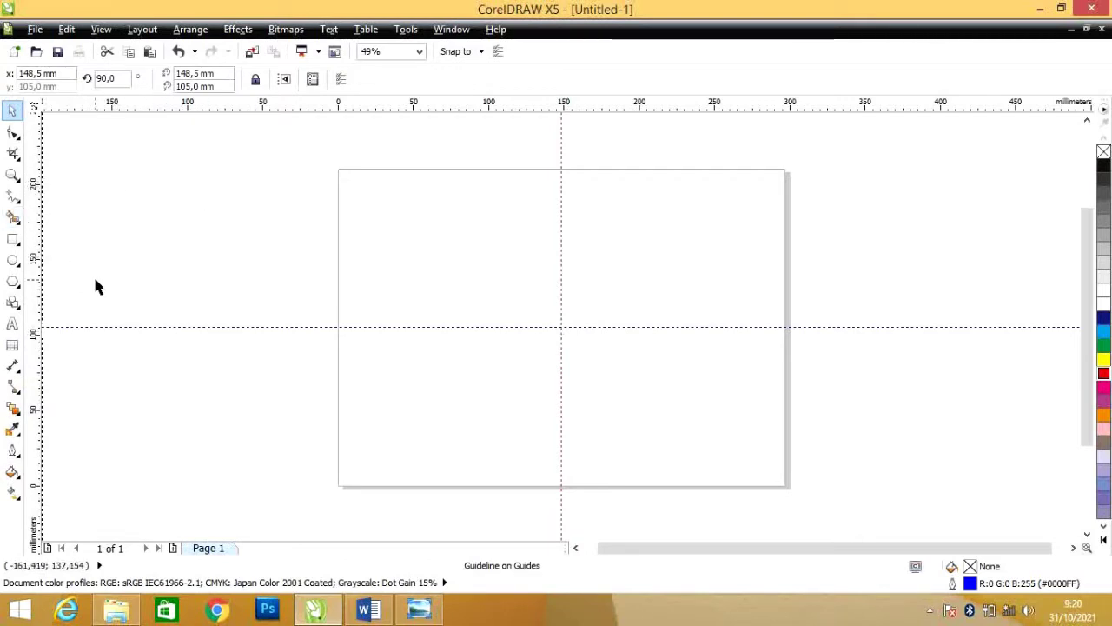
# Draw a circle 140 mm wide and 140 mm high with the Ellipse tool, centred on the page
pyautogui.click(13, 263)
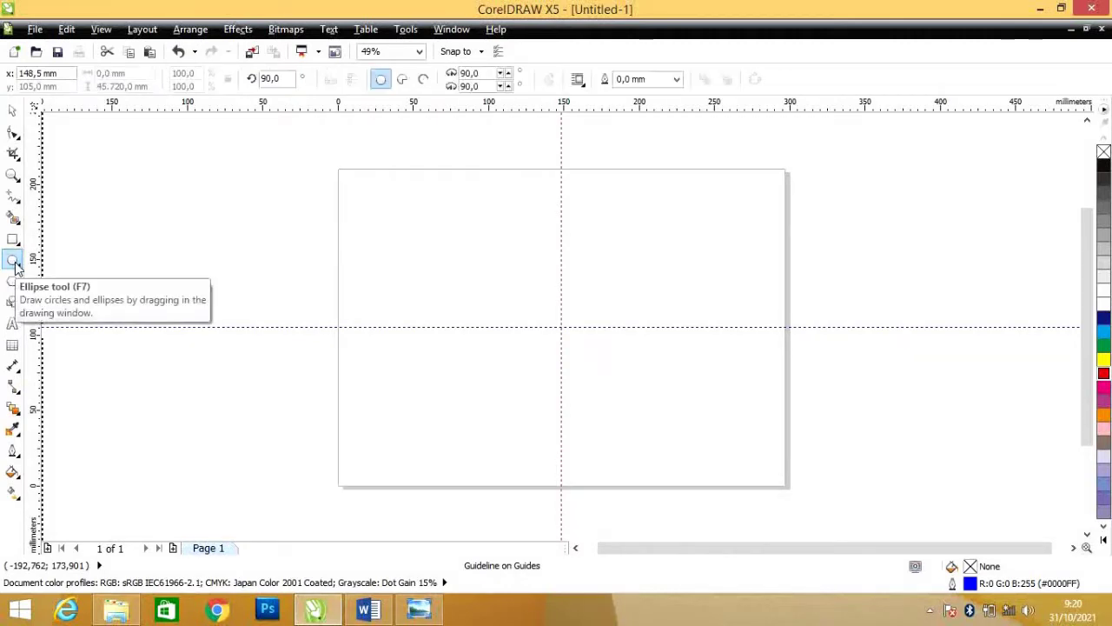
pyautogui.moveTo(479, 253); pyautogui.dragTo(672, 428)
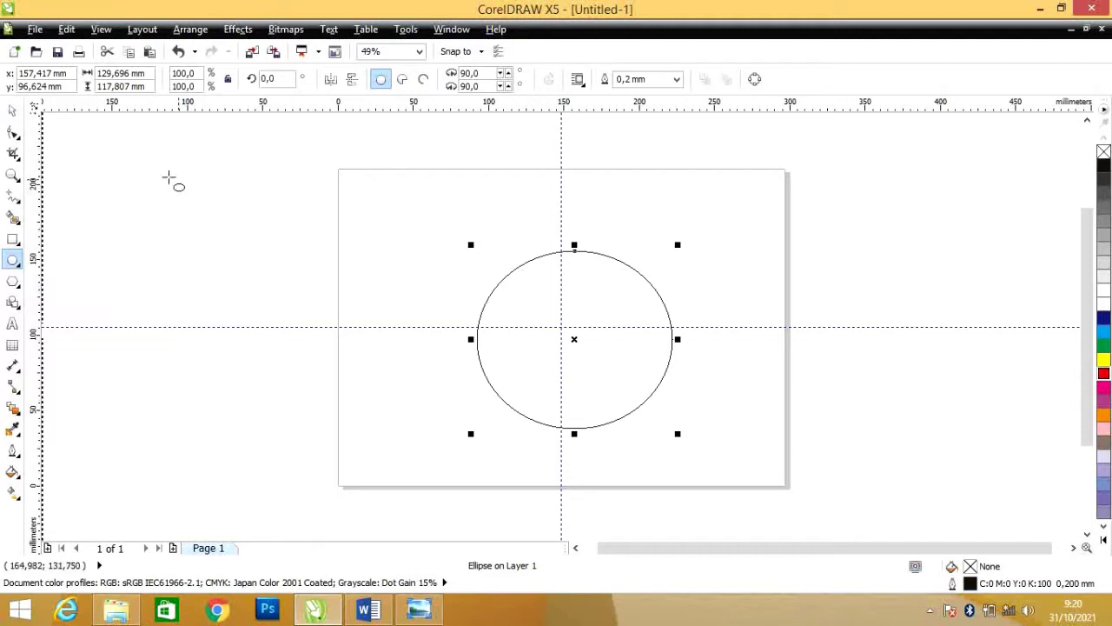
pyautogui.doubleClick(115, 73)
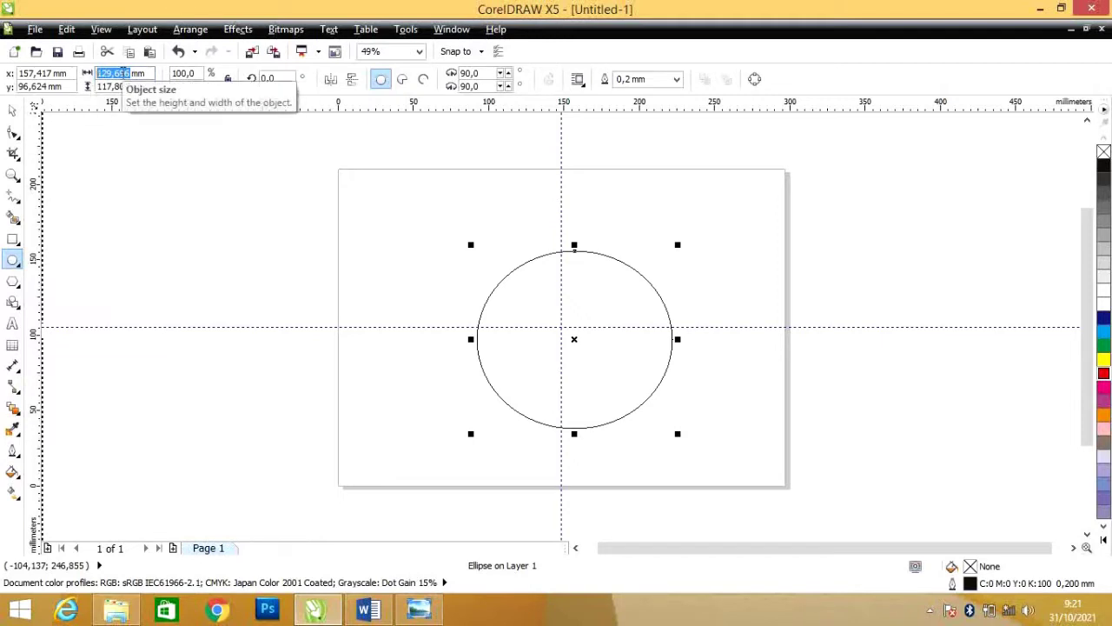
pyautogui.write('1')
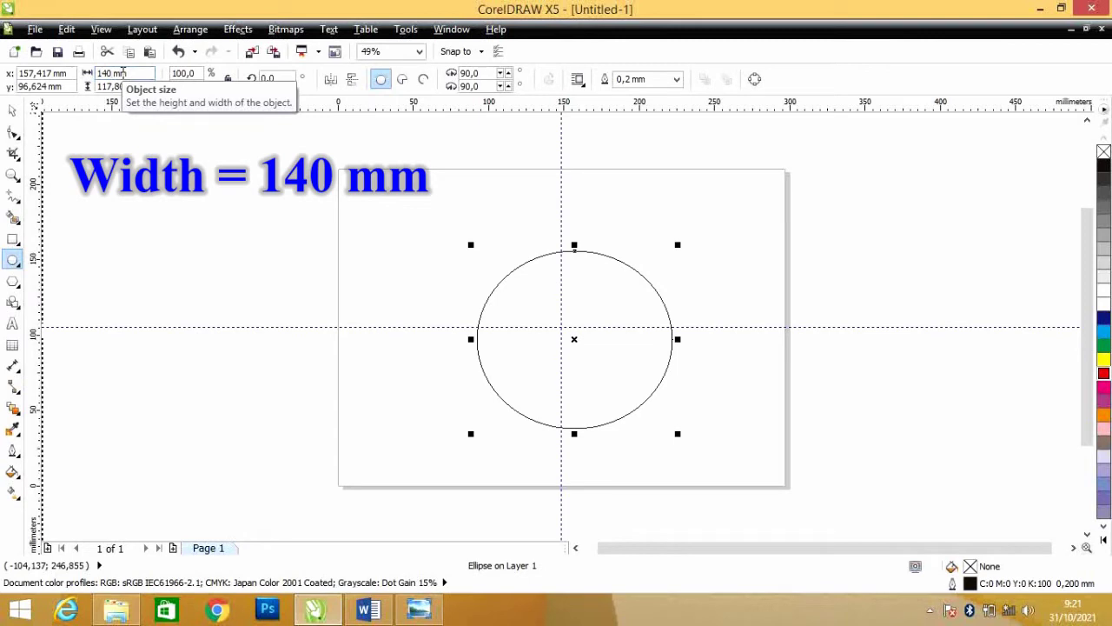
pyautogui.write('40')
pyautogui.press('Return')
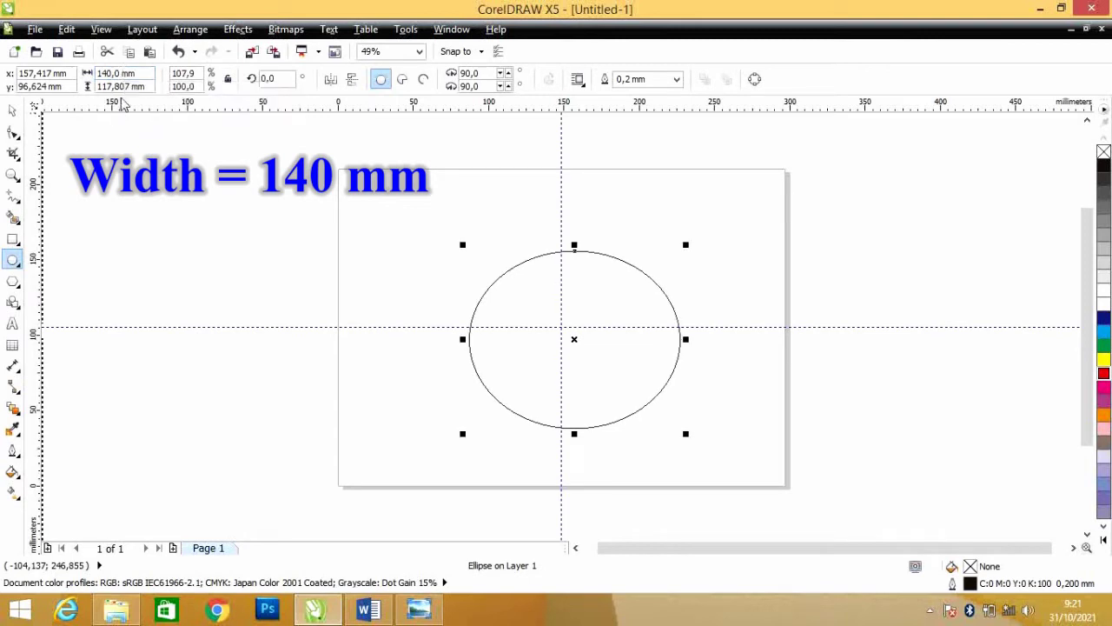
pyautogui.doubleClick(129, 87)
pyautogui.write('1')
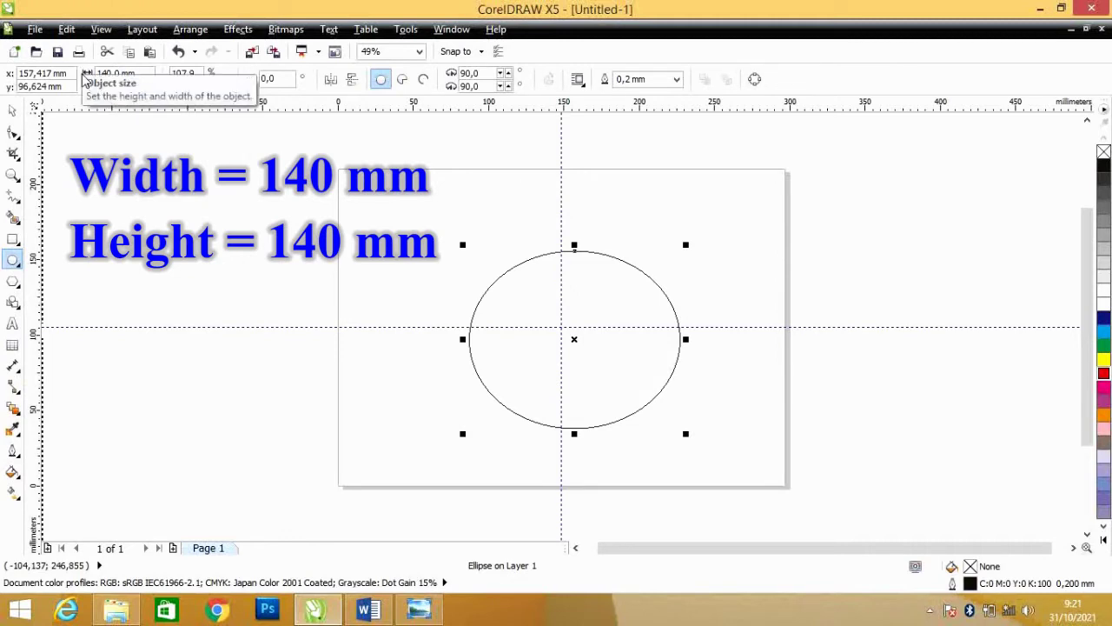
pyautogui.press('Return')
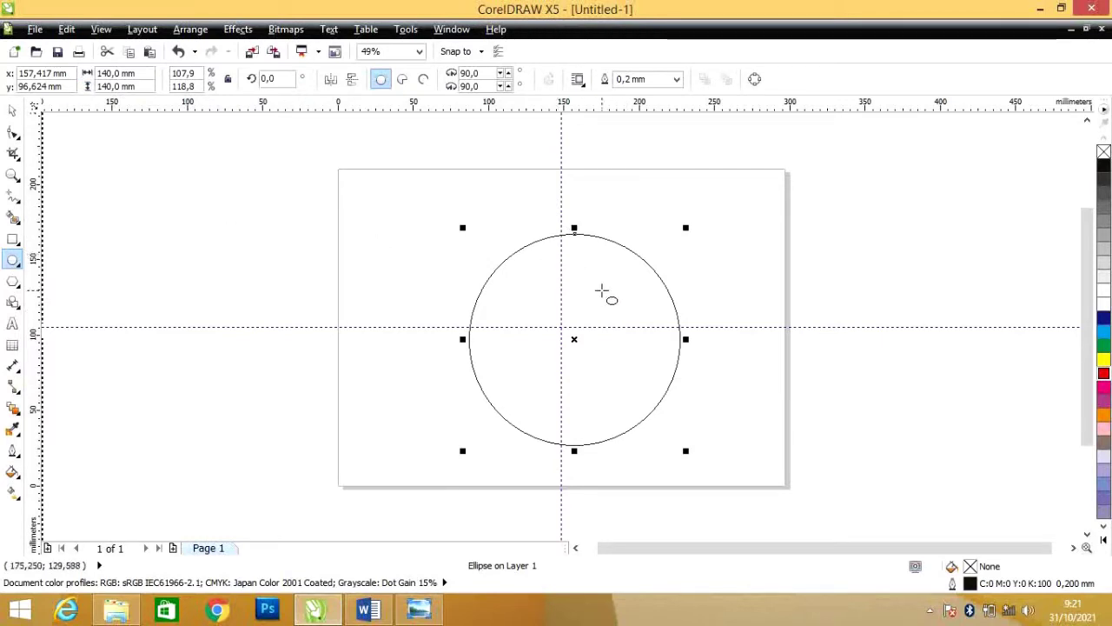
pyautogui.press('p')
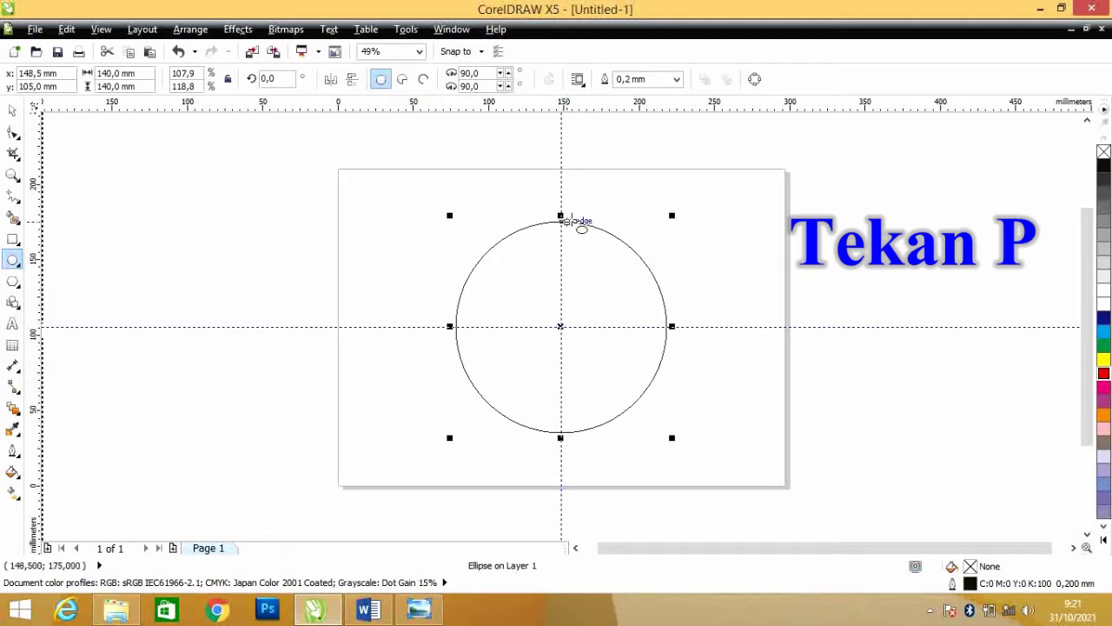
# Duplicate the circle in place and set the copy's width and height to 90 mm
pyautogui.click(12, 110)
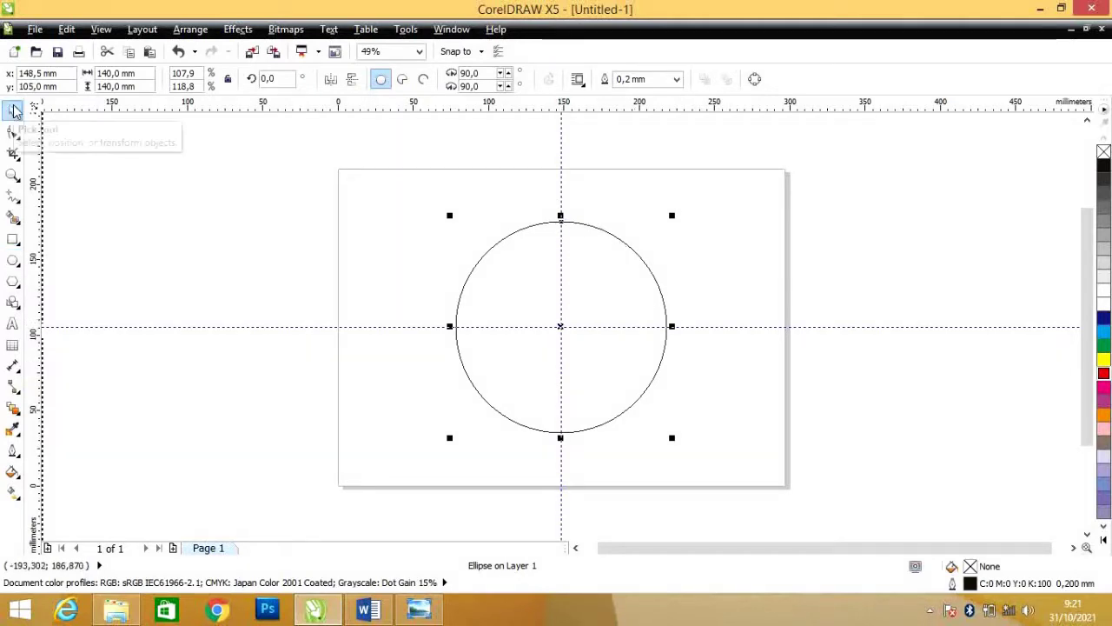
pyautogui.click(584, 228)
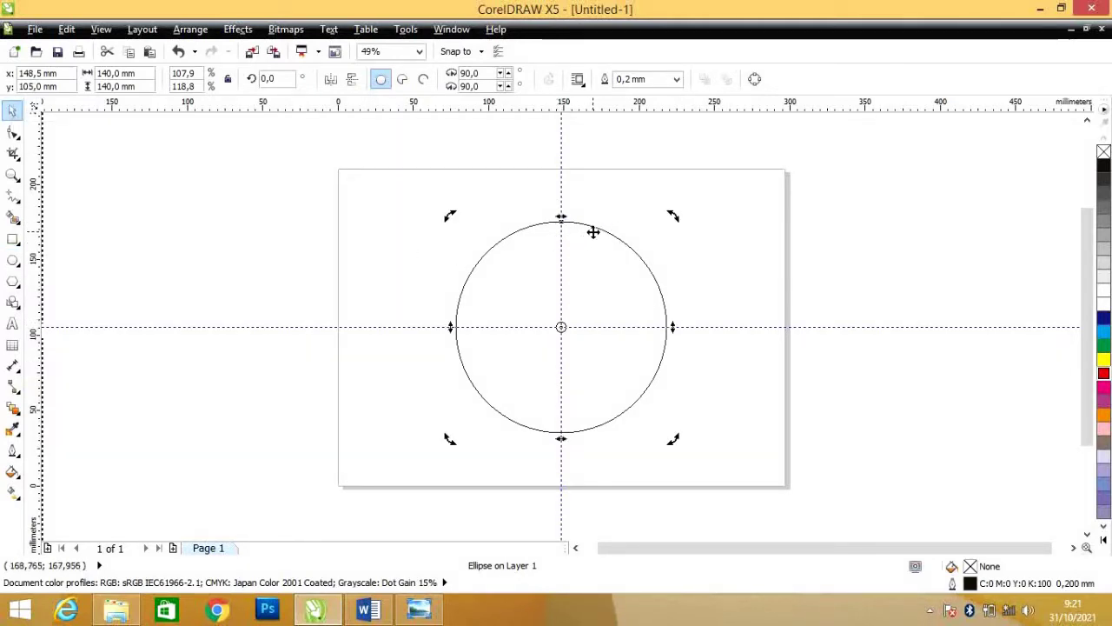
pyautogui.click(596, 227)
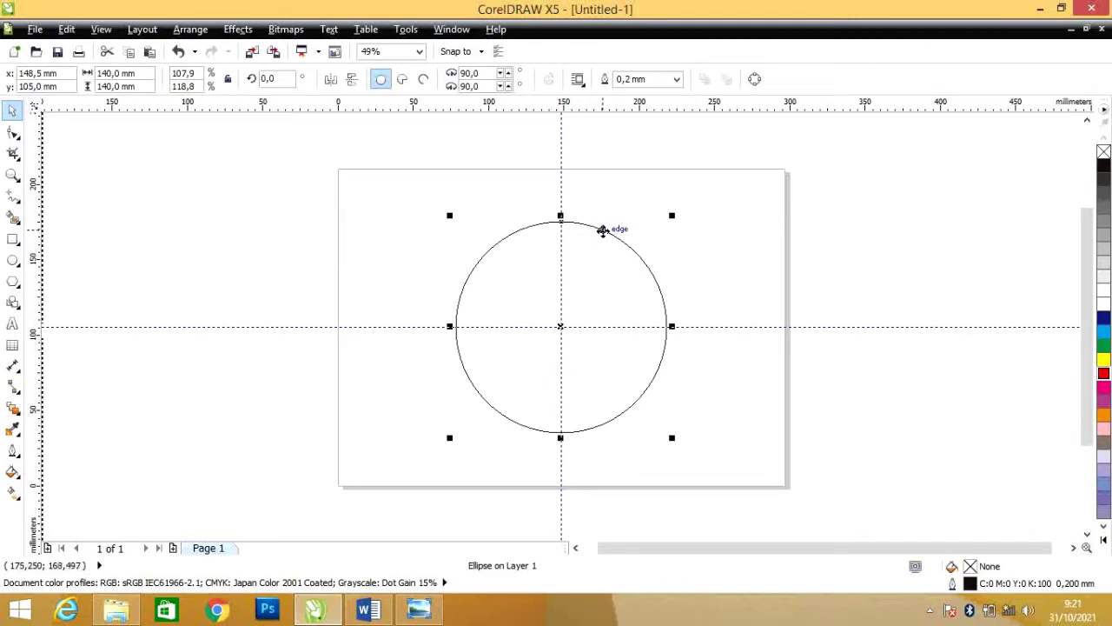
pyautogui.click(602, 231)
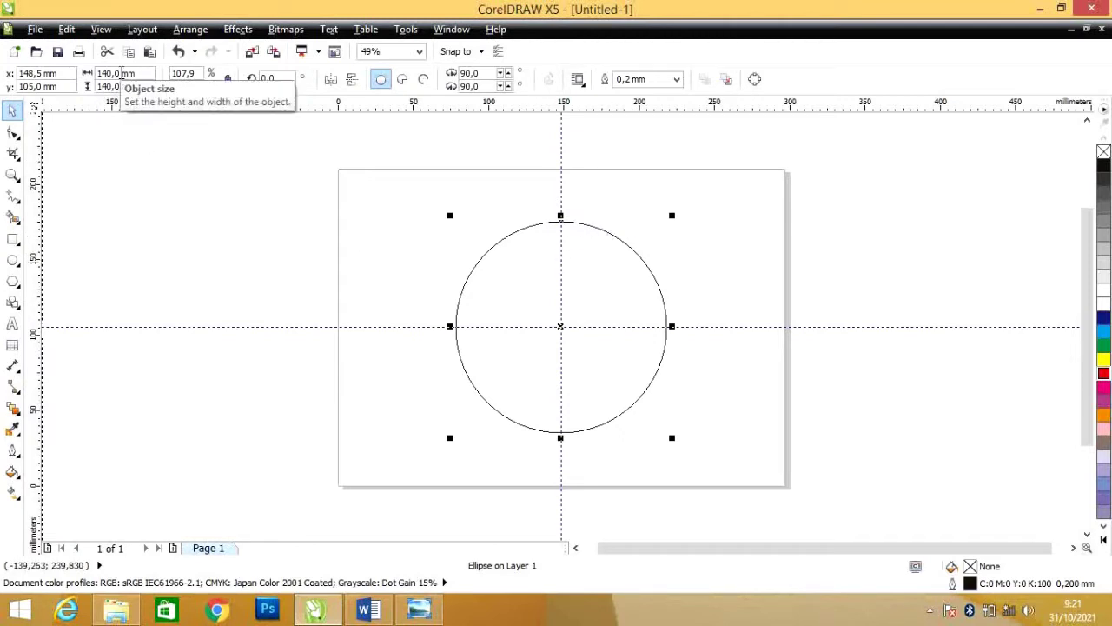
pyautogui.doubleClick(121, 73)
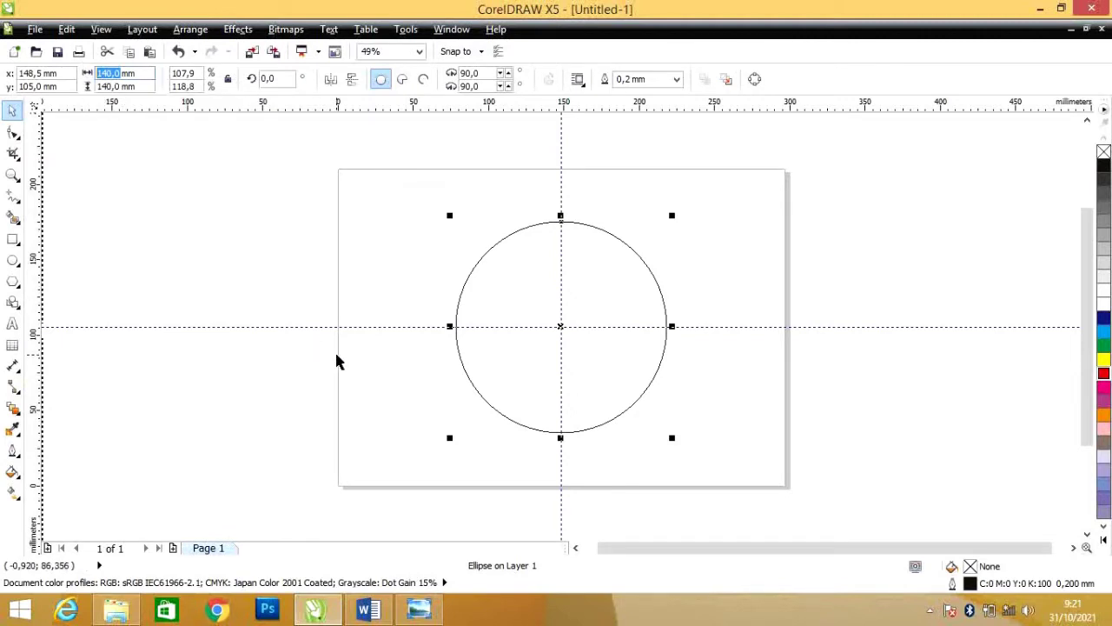
pyautogui.write('90')
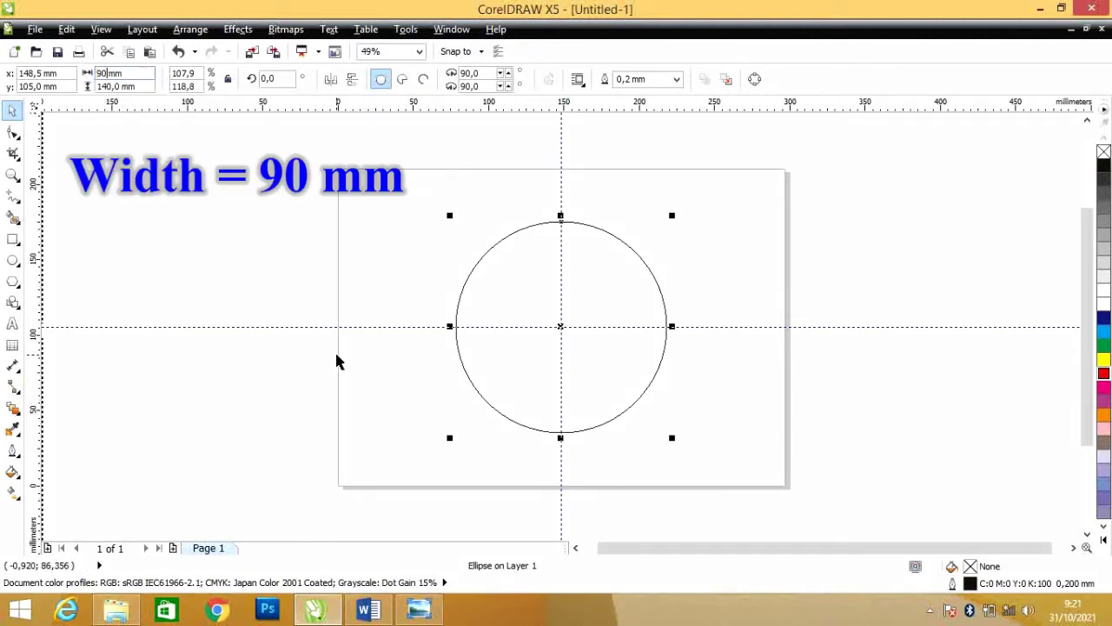
pyautogui.press('Return')
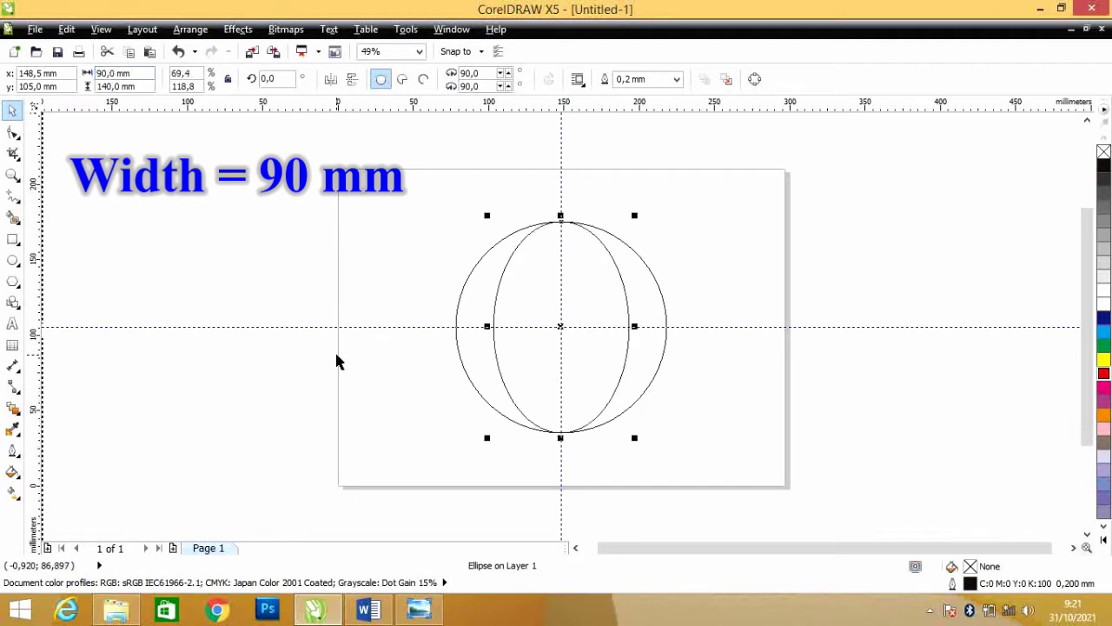
pyautogui.click(98, 86)
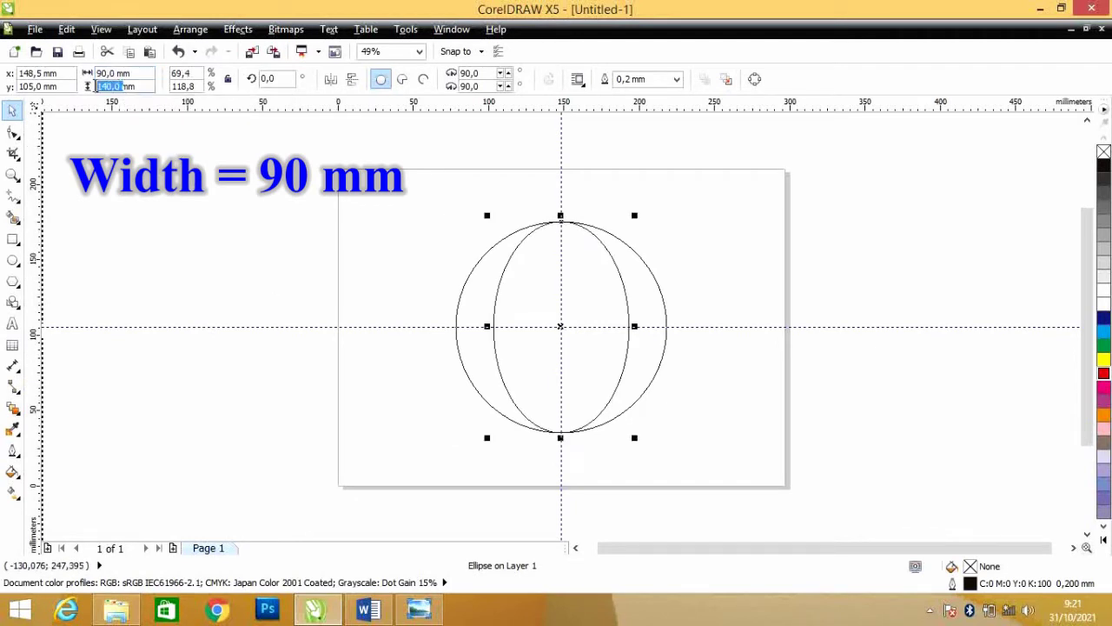
pyautogui.write('90mm')
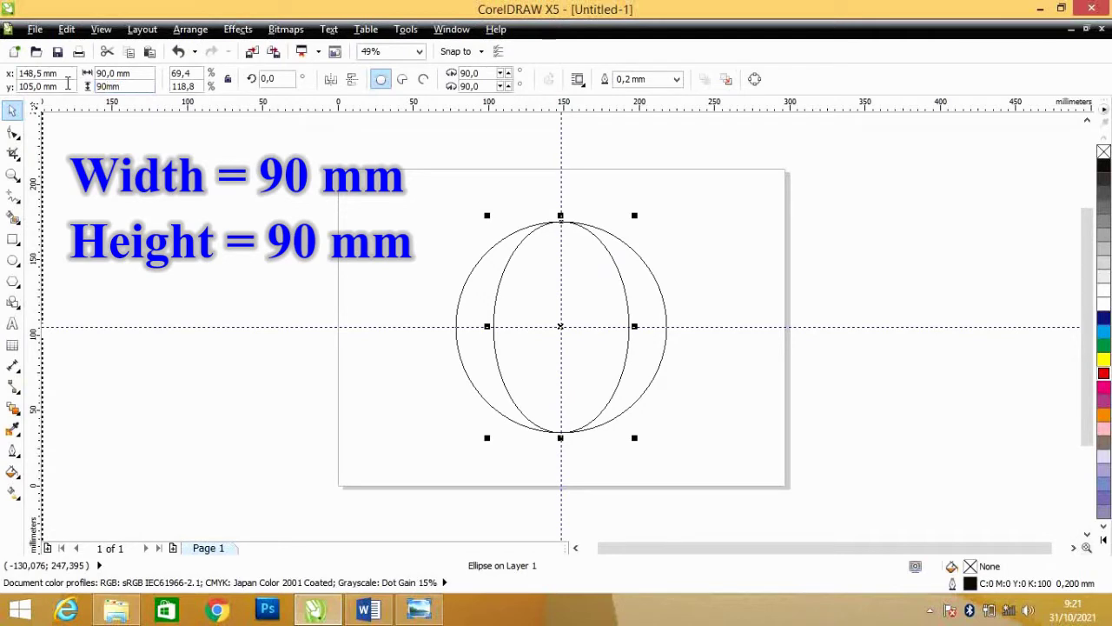
pyautogui.write('0')
pyautogui.press('Return')
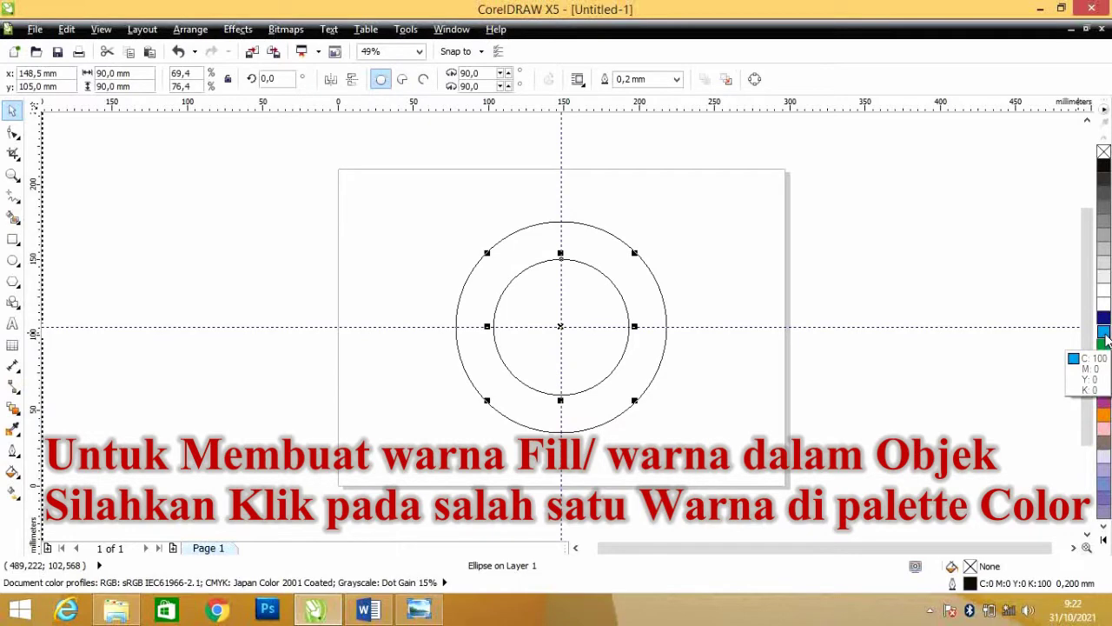
# Fill the inner circle with cyan (C:100 M:0 Y:0 K:0) and leave it without an outline
pyautogui.click(1105, 334)
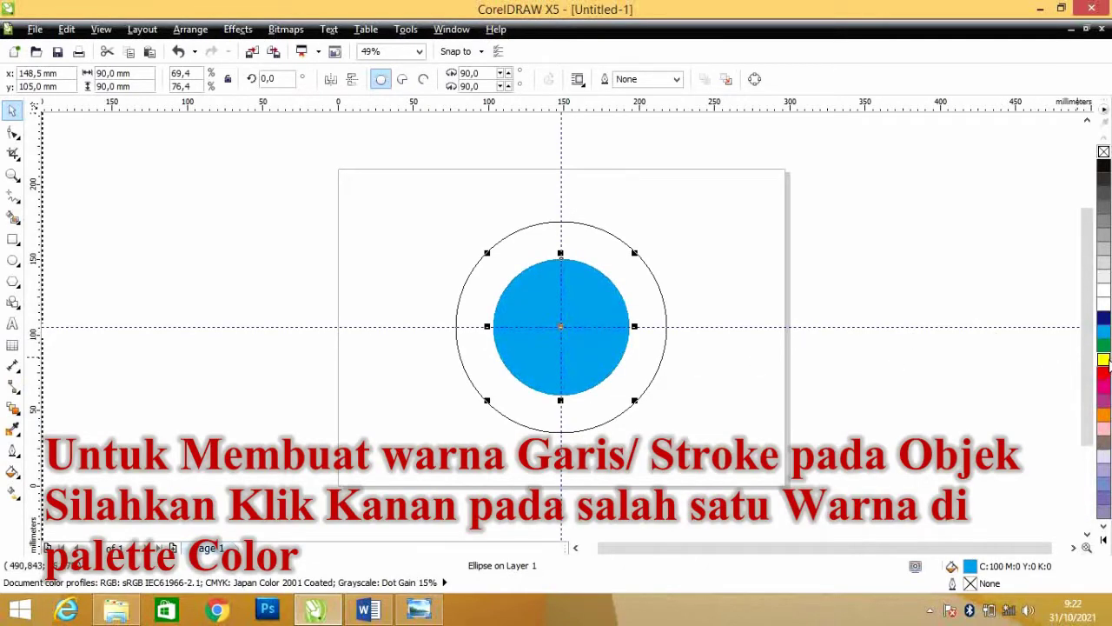
pyautogui.rightClick(1105, 359)
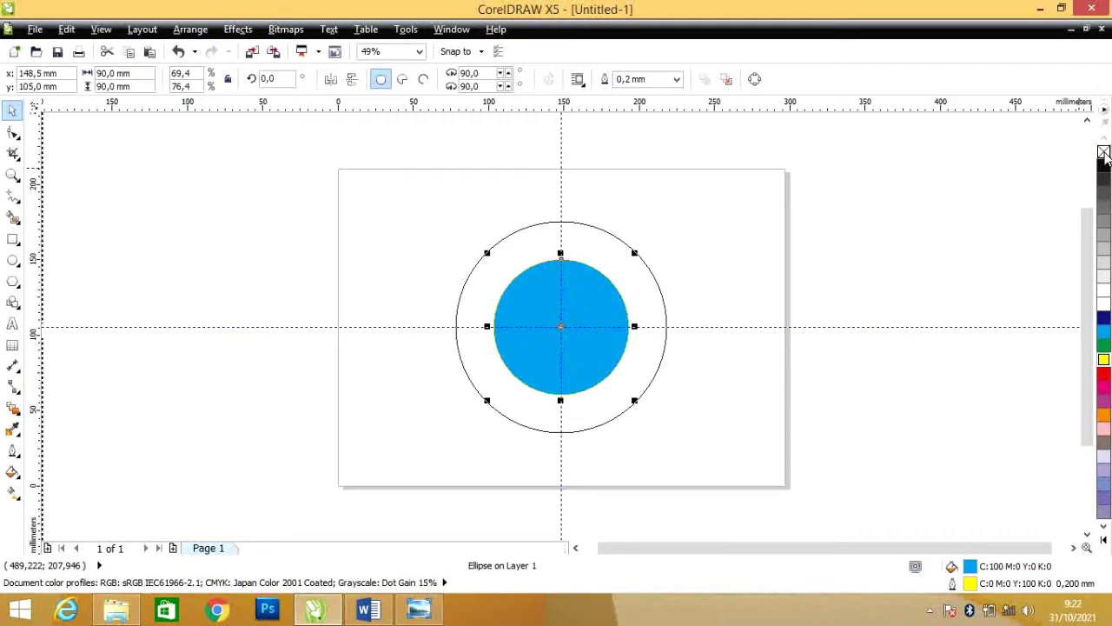
pyautogui.rightClick(1104, 153)
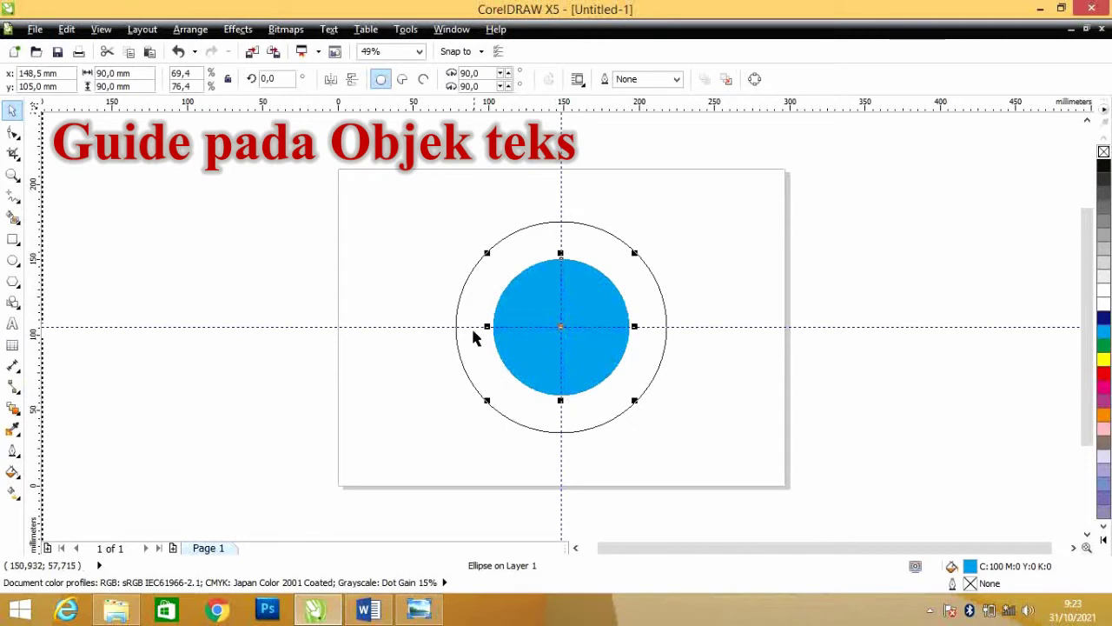
# Duplicate the outer circle in place at 100 mm width and height and give the copy a red outline
pyautogui.click(616, 238)
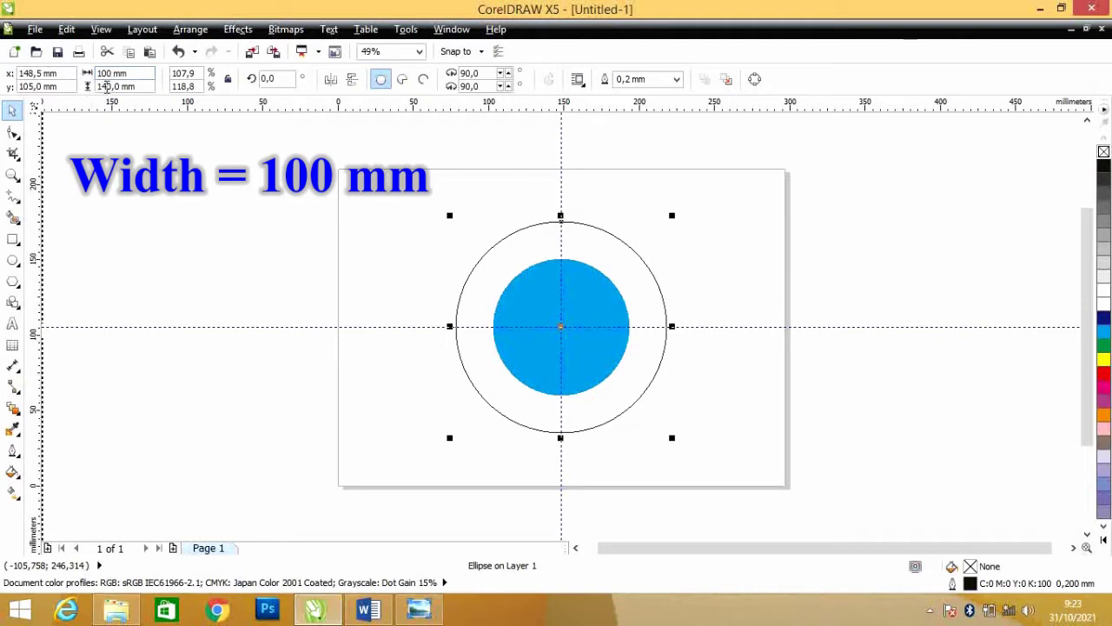
pyautogui.moveTo(117, 86); pyautogui.dragTo(67, 86)
pyautogui.write('1')
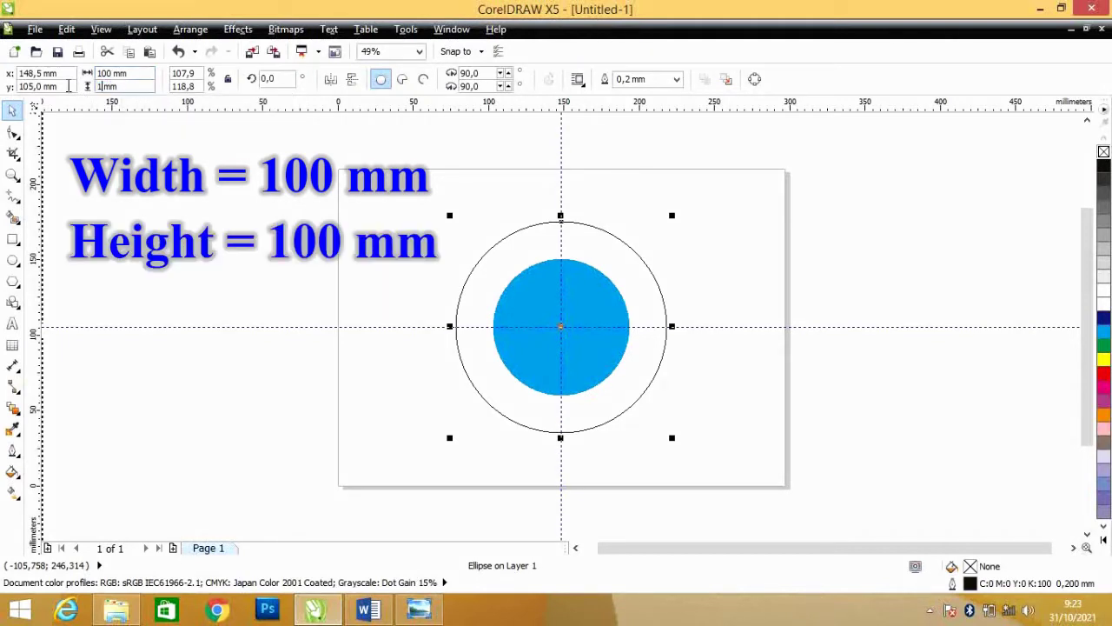
pyautogui.write('00')
pyautogui.press('Return')
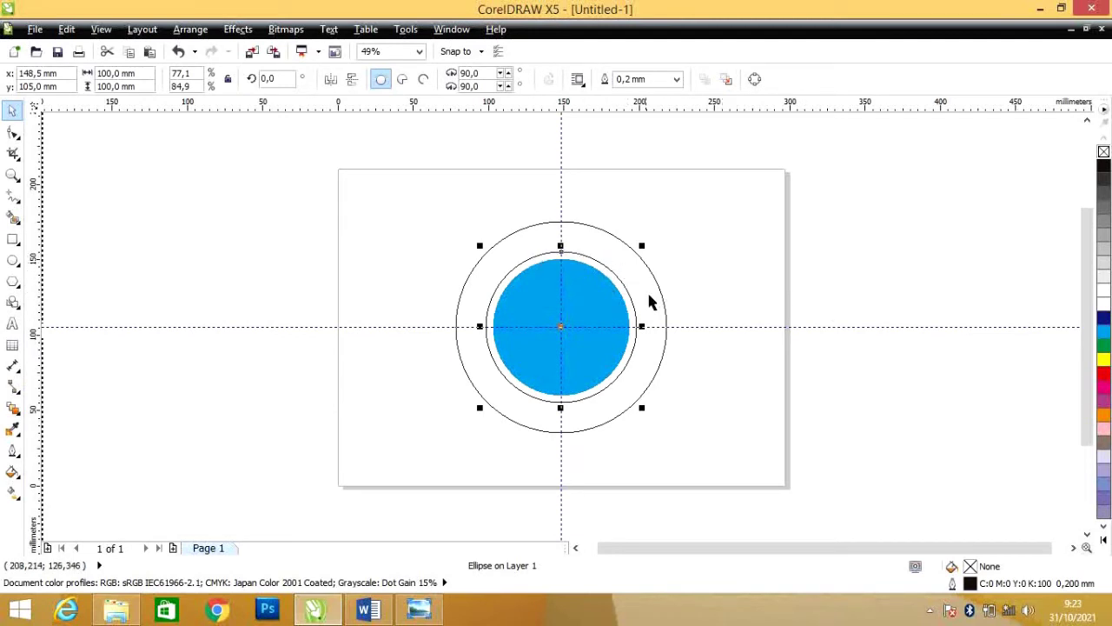
pyautogui.rightClick(1104, 374)
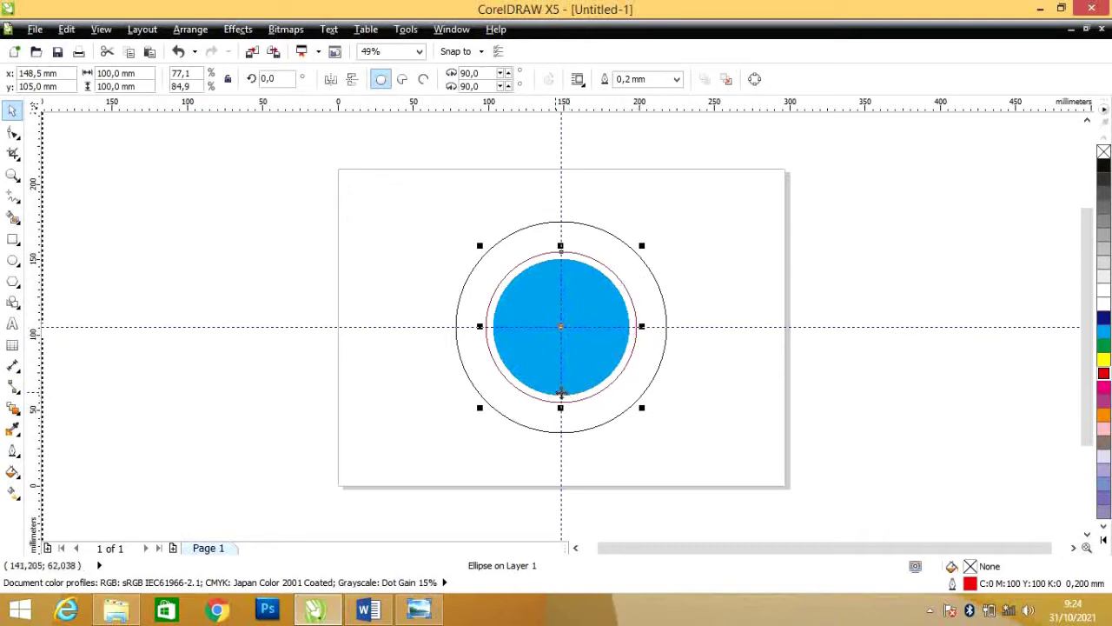
# Convert the red circle to an arc and reshape its ends to run over the top from about 341 to 200 degrees
pyautogui.click(423, 80)
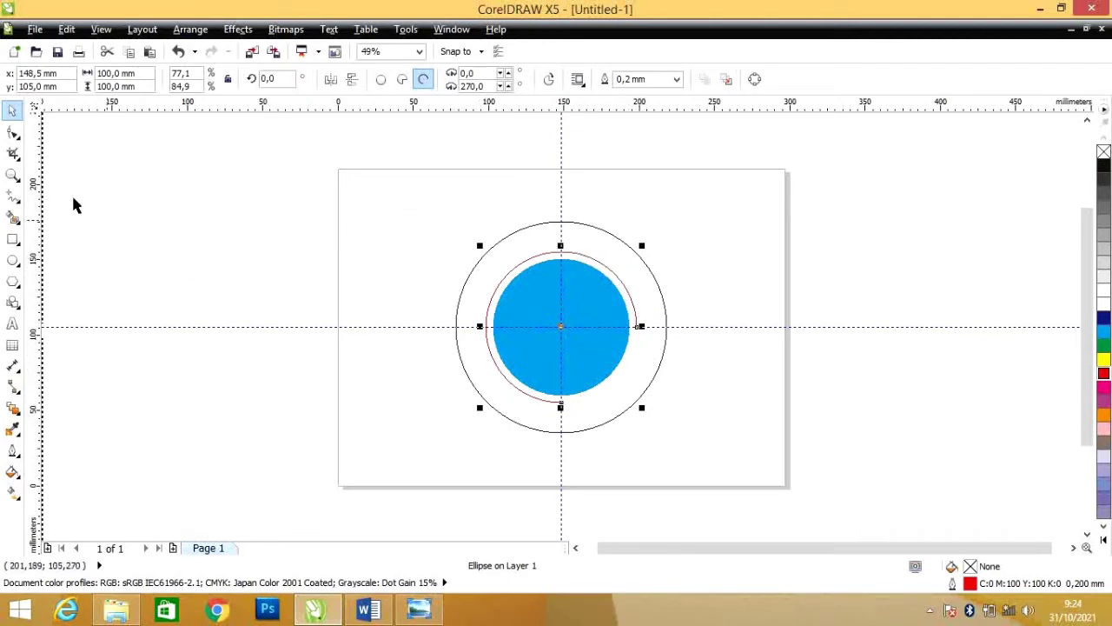
pyautogui.click(12, 135)
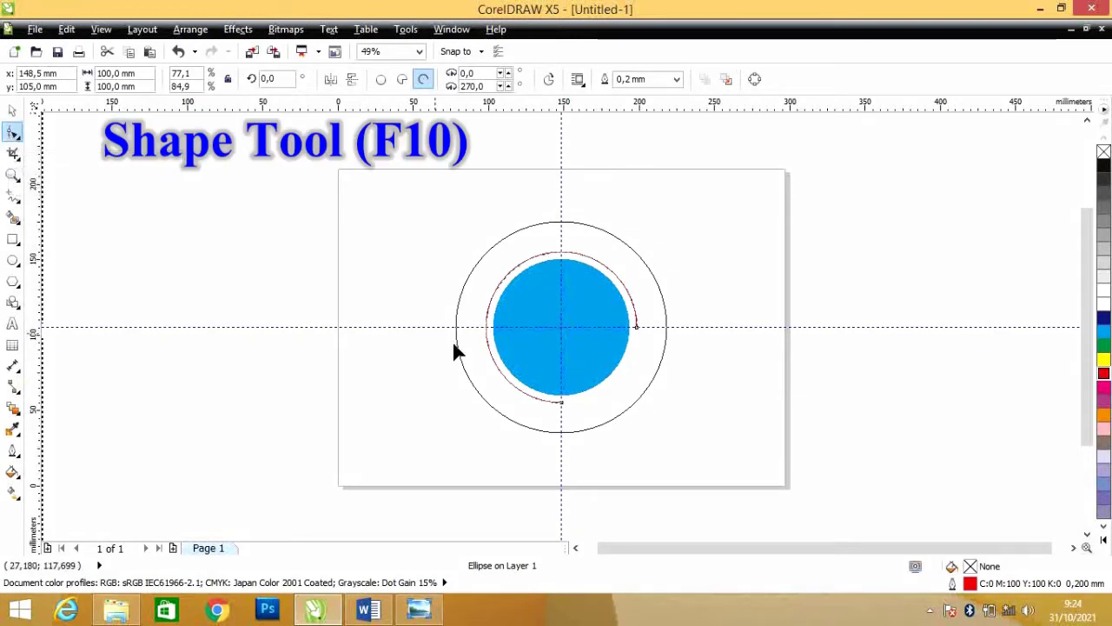
pyautogui.moveTo(562, 403); pyautogui.dragTo(480, 357)
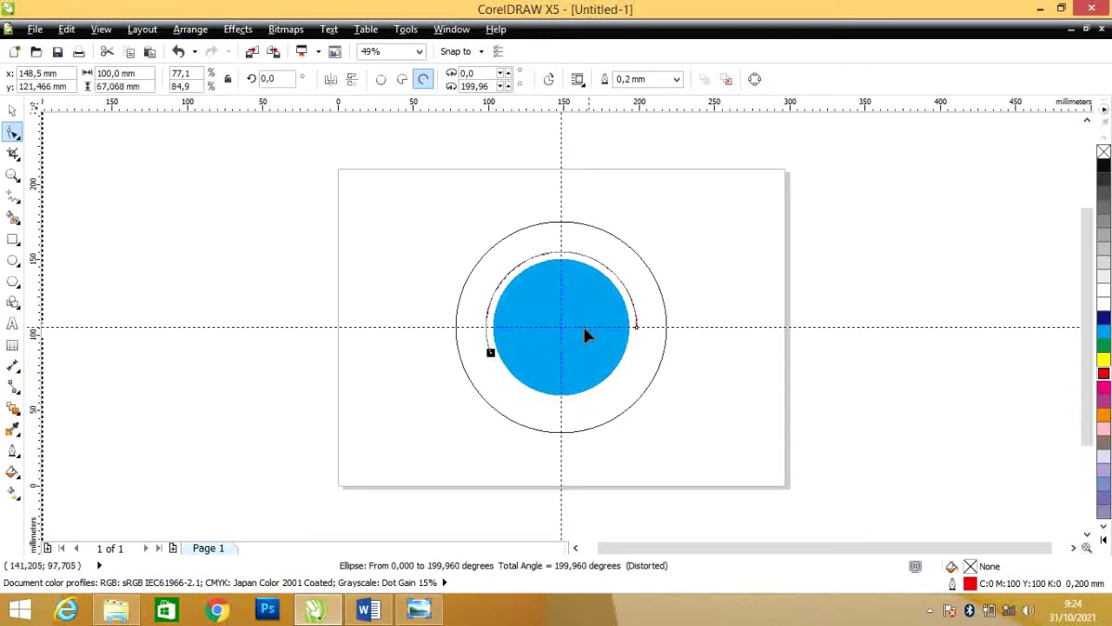
pyautogui.moveTo(636, 329); pyautogui.dragTo(636, 354)
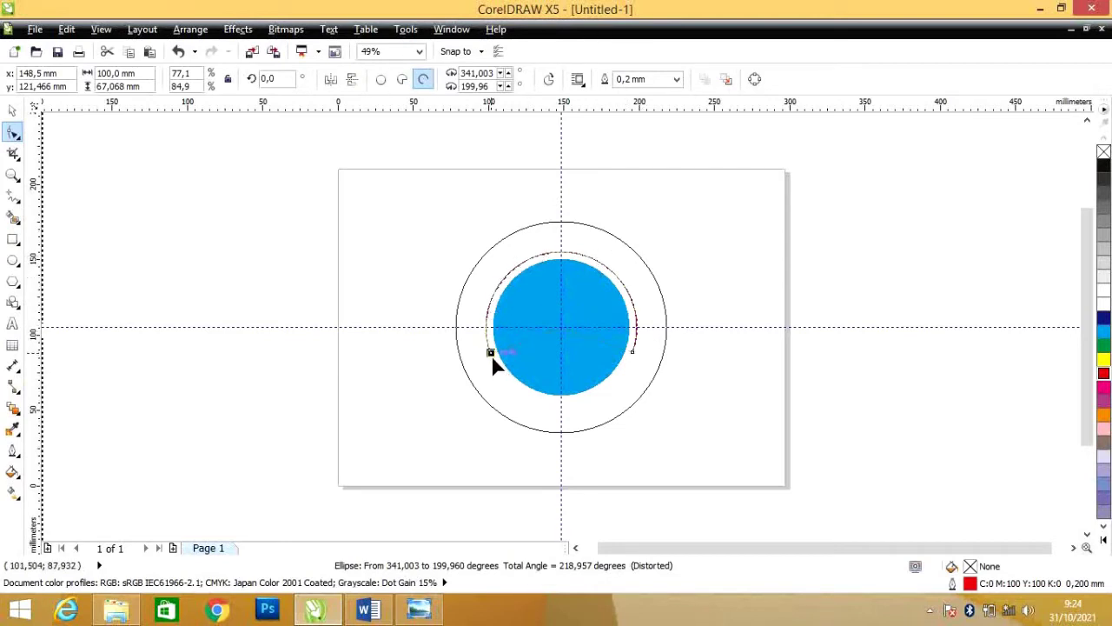
pyautogui.moveTo(491, 356); pyautogui.dragTo(491, 352)
# Duplicate the red arc in place and mirror the copy vertically
pyautogui.click(12, 110)
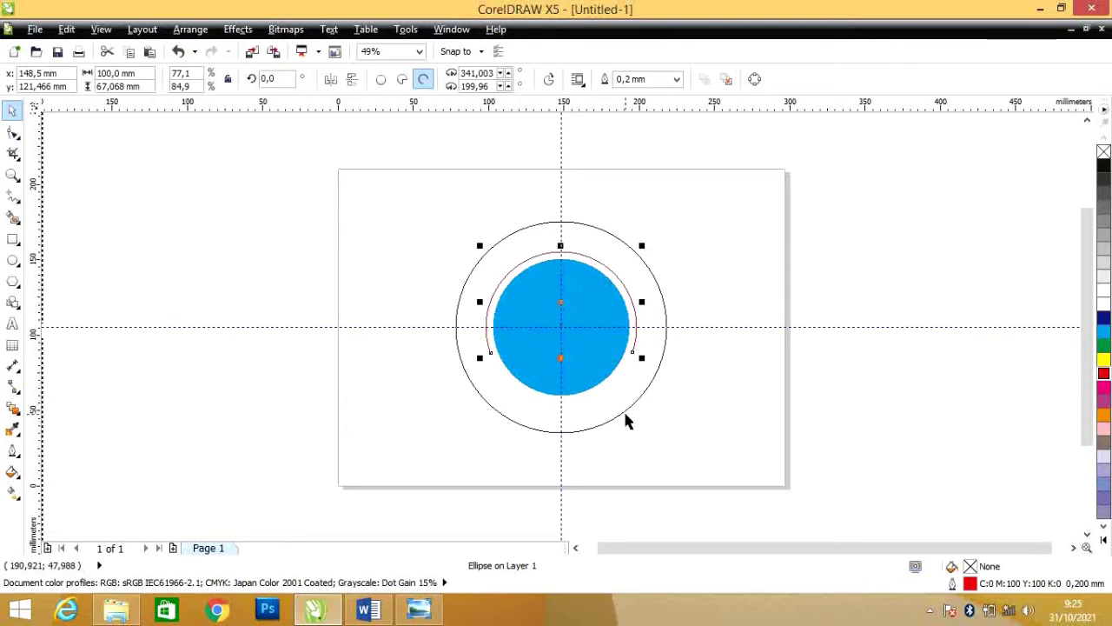
pyautogui.click(586, 254)
pyautogui.click(588, 252)
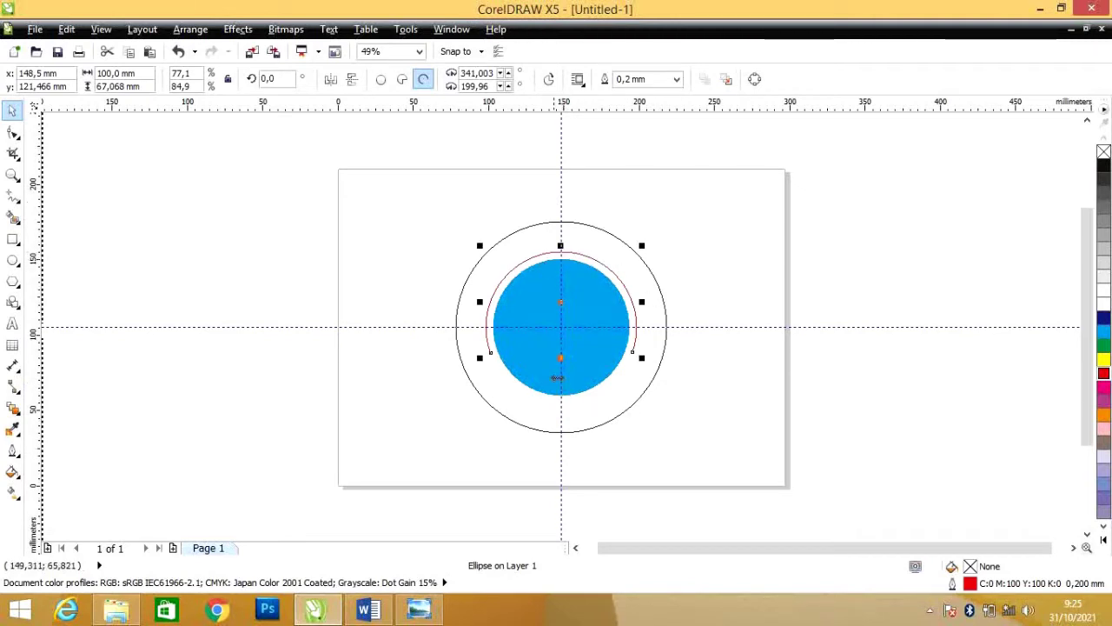
pyautogui.click(353, 81)
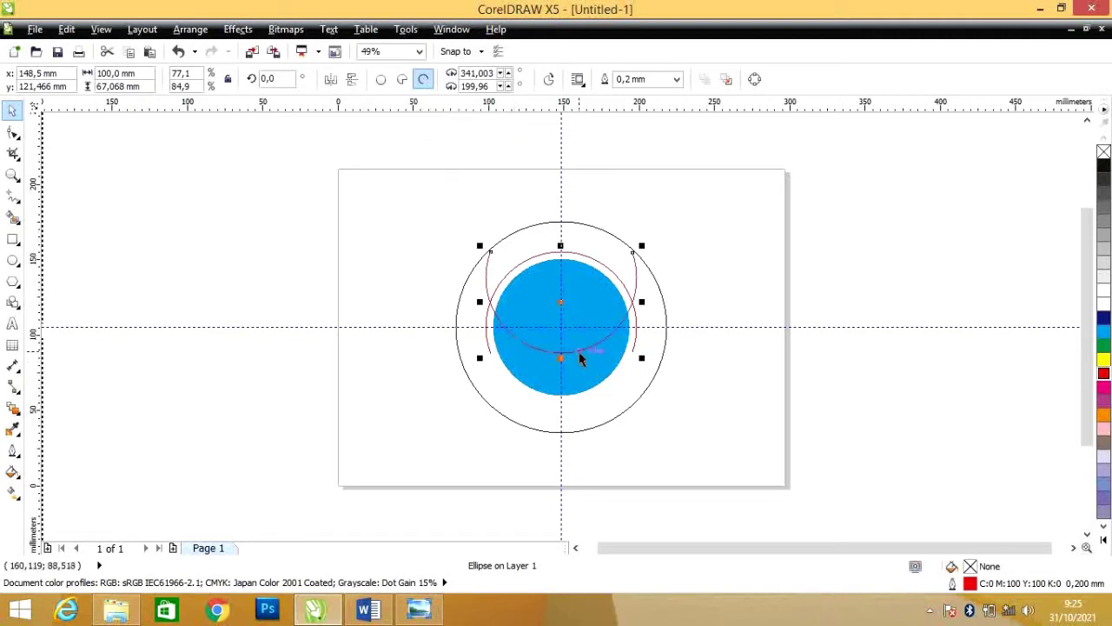
# Move the mirrored arc to the lower part of the ring and shorten its ends to about 26 and 159 degrees
pyautogui.moveTo(579, 351); pyautogui.dragTo(570, 423)
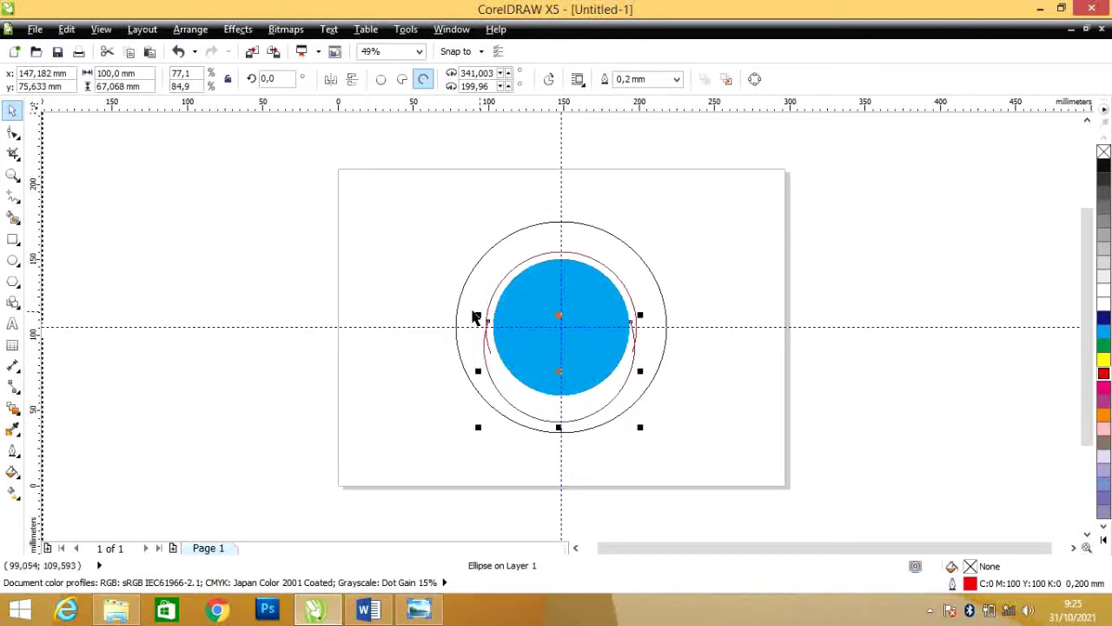
pyautogui.click(13, 132)
pyautogui.moveTo(489, 323); pyautogui.dragTo(477, 373)
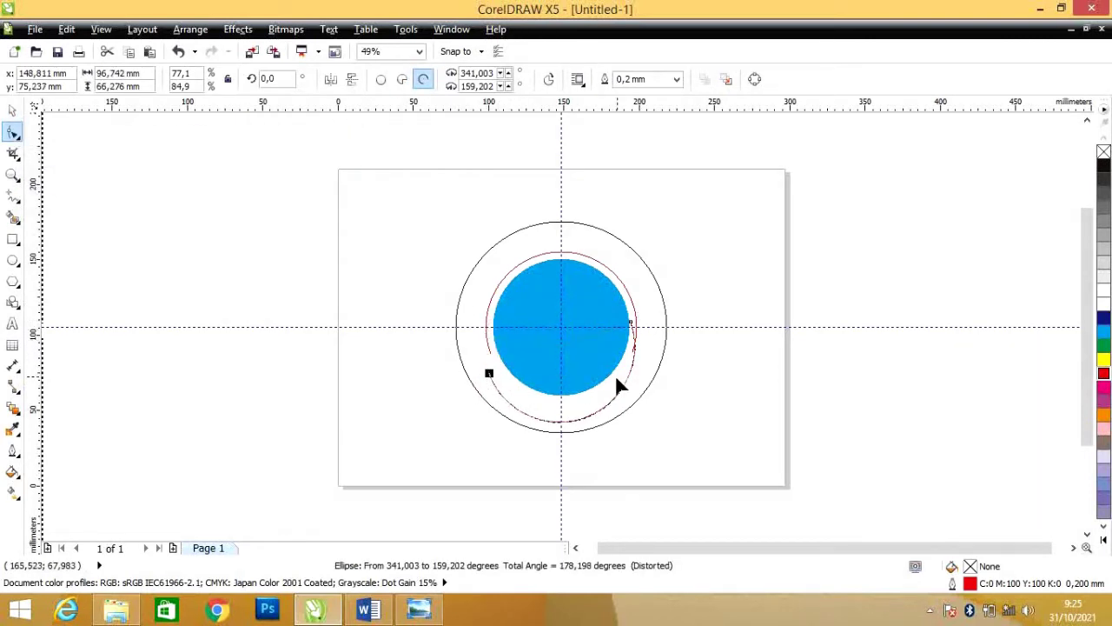
pyautogui.moveTo(631, 327); pyautogui.dragTo(637, 383)
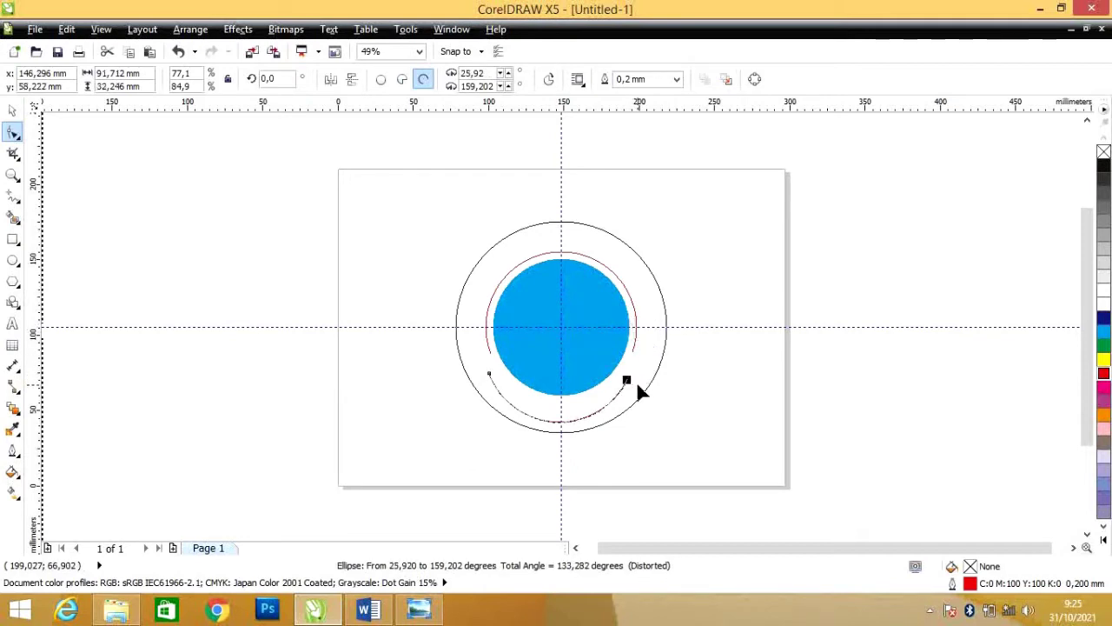
# Move the shortened arc up until it sits just beneath the cyan circle, continuing the curve of the upper red arc
pyautogui.click(13, 108)
pyautogui.moveTo(580, 426); pyautogui.dragTo(582, 407)
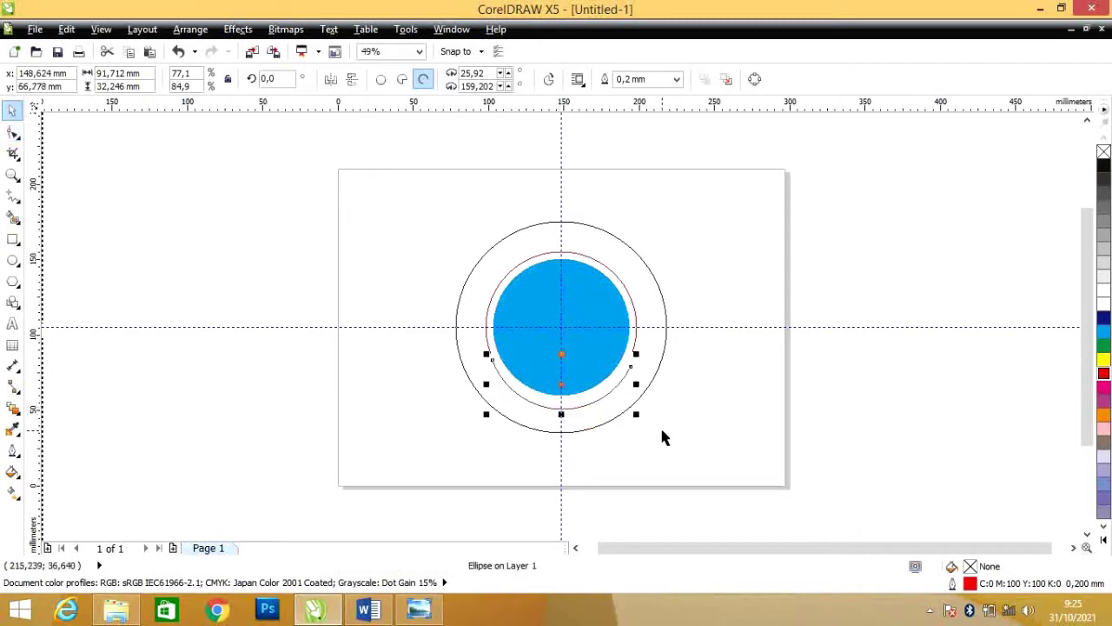
pyautogui.press('Up')
pyautogui.press('Up')
pyautogui.press('Up')
pyautogui.press('Up')
pyautogui.press('Up')
pyautogui.click(595, 400)
pyautogui.moveTo(591, 400)
pyautogui.mouseDown()
pyautogui.moveTo(610, 395)
pyautogui.moveTo(594, 393)
pyautogui.mouseUp()
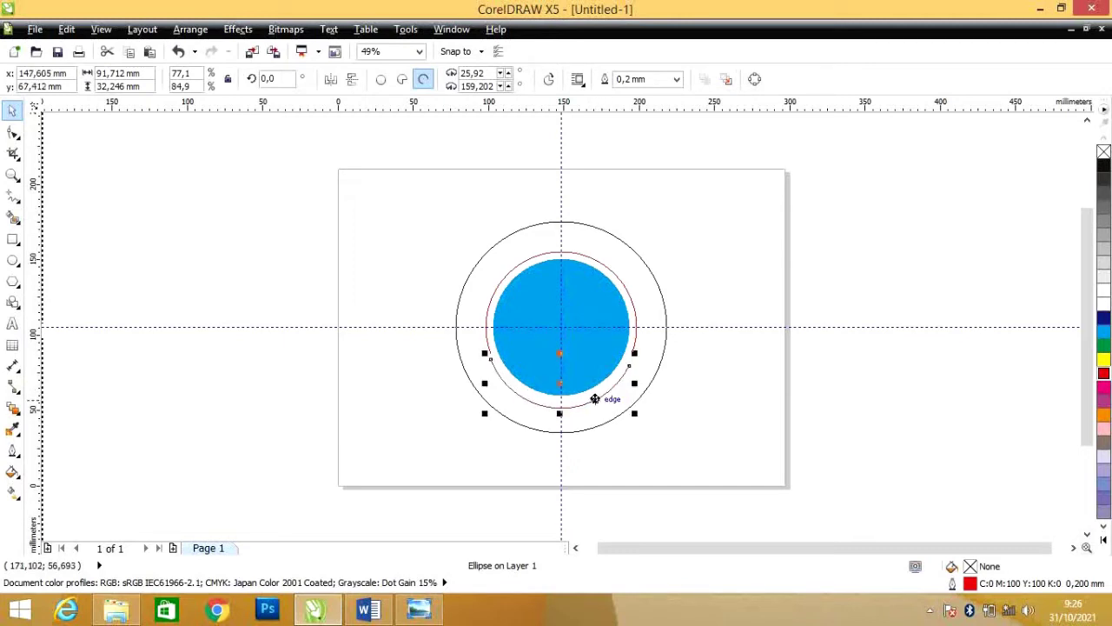
pyautogui.click(692, 361)
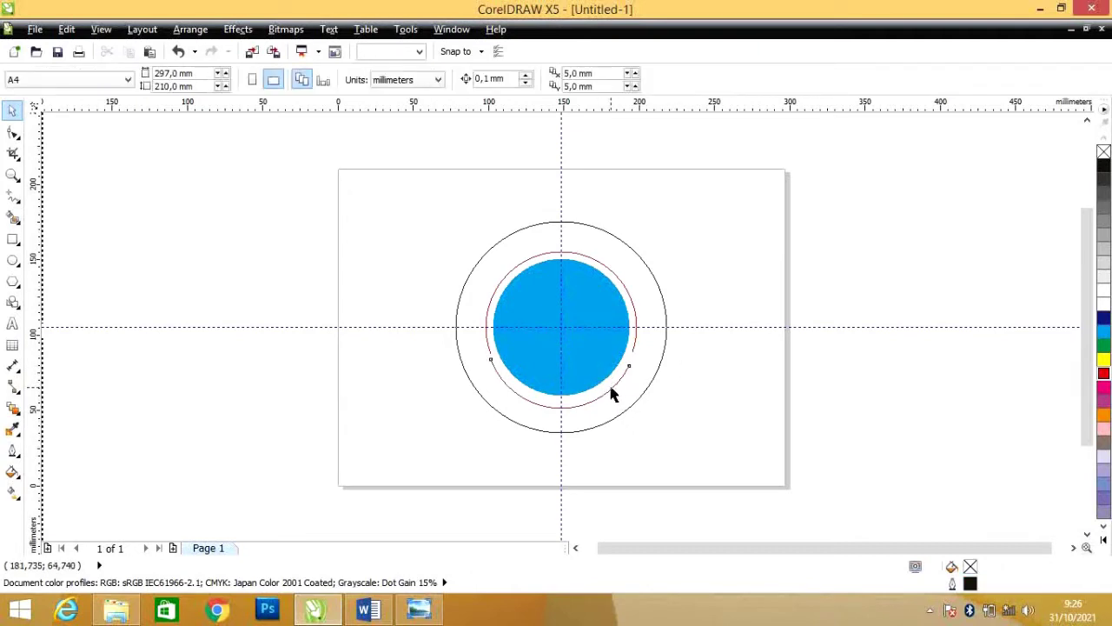
pyautogui.click(611, 394)
pyautogui.moveTo(617, 387)
pyautogui.mouseDown()
pyautogui.moveTo(611, 381)
pyautogui.moveTo(622, 385)
pyautogui.mouseUp()
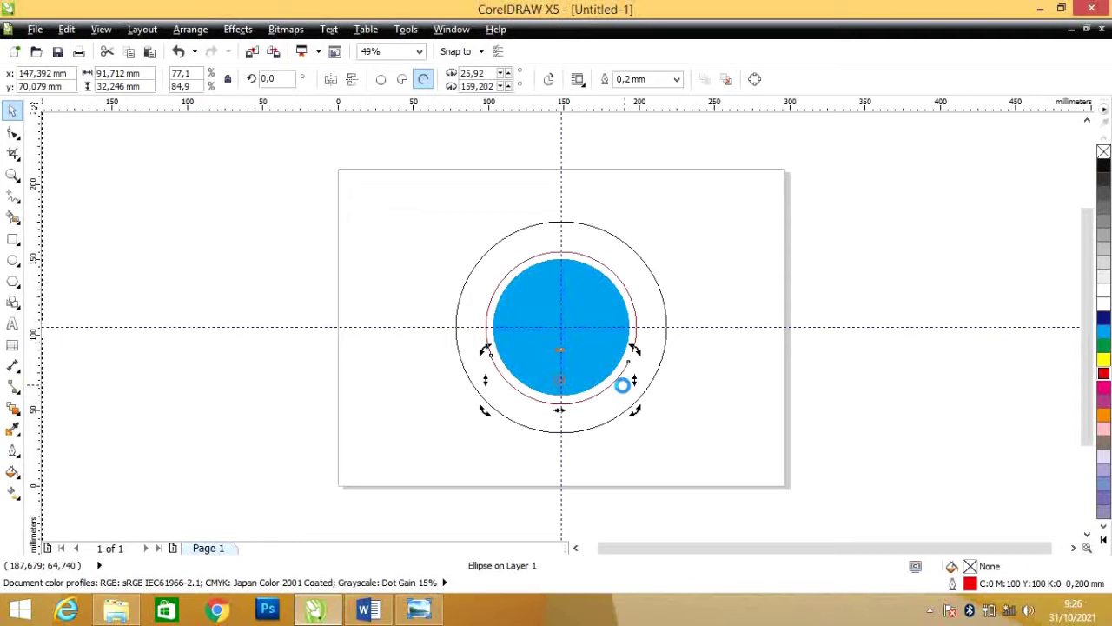
pyautogui.click(529, 398)
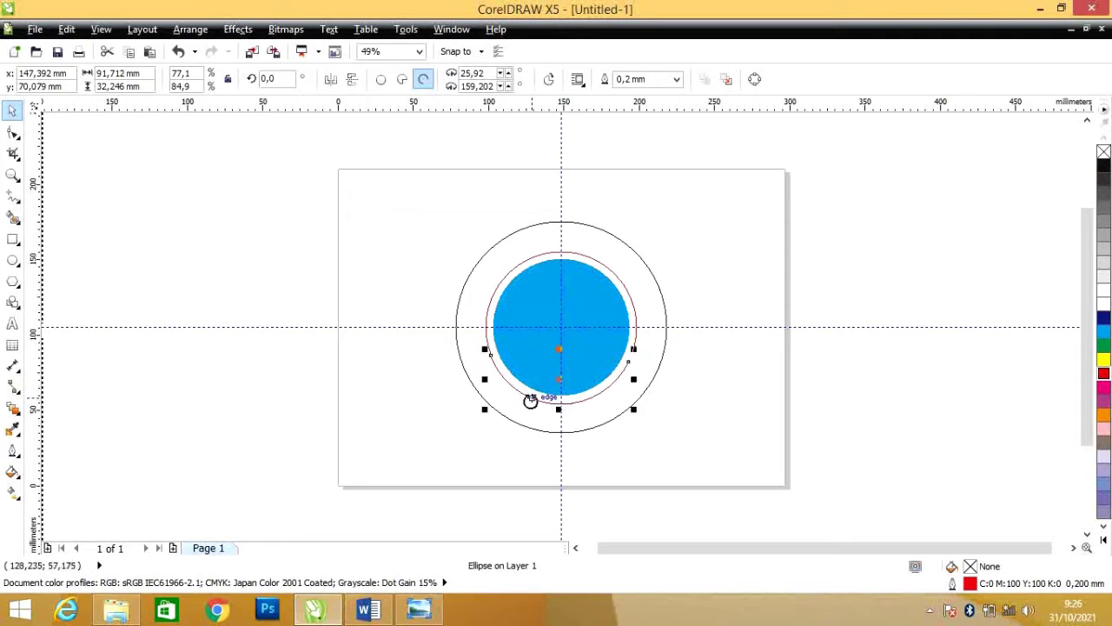
# Shorten both ends of the lower arc to run from about 29 to 148 degrees, leaving gaps to the upper arc
pyautogui.click(13, 131)
pyautogui.moveTo(493, 359); pyautogui.dragTo(492, 370)
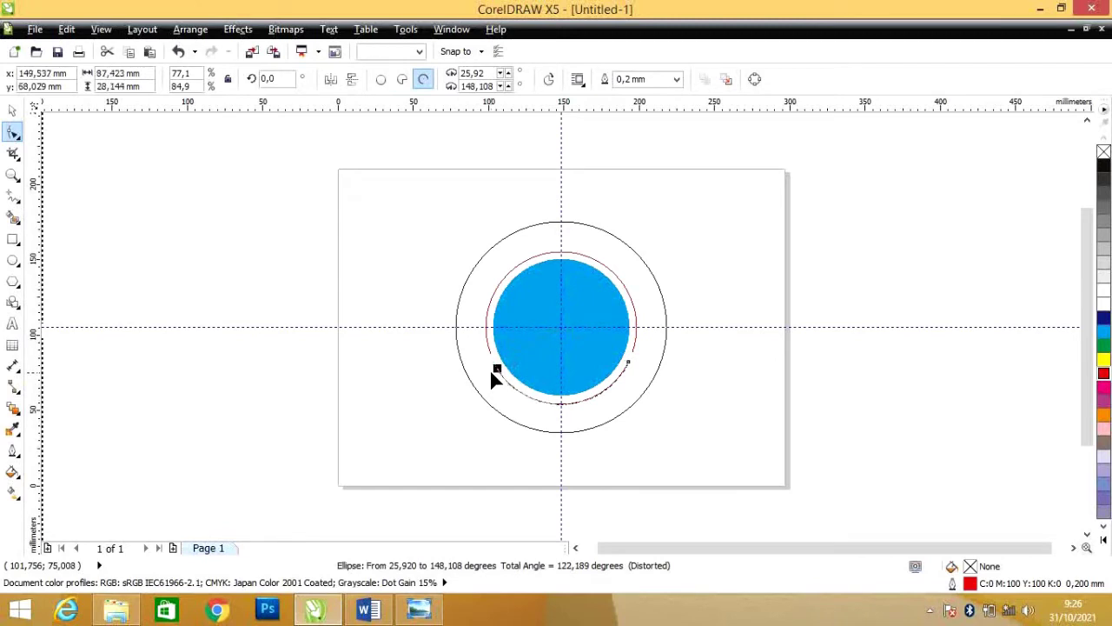
pyautogui.moveTo(629, 367); pyautogui.dragTo(626, 372)
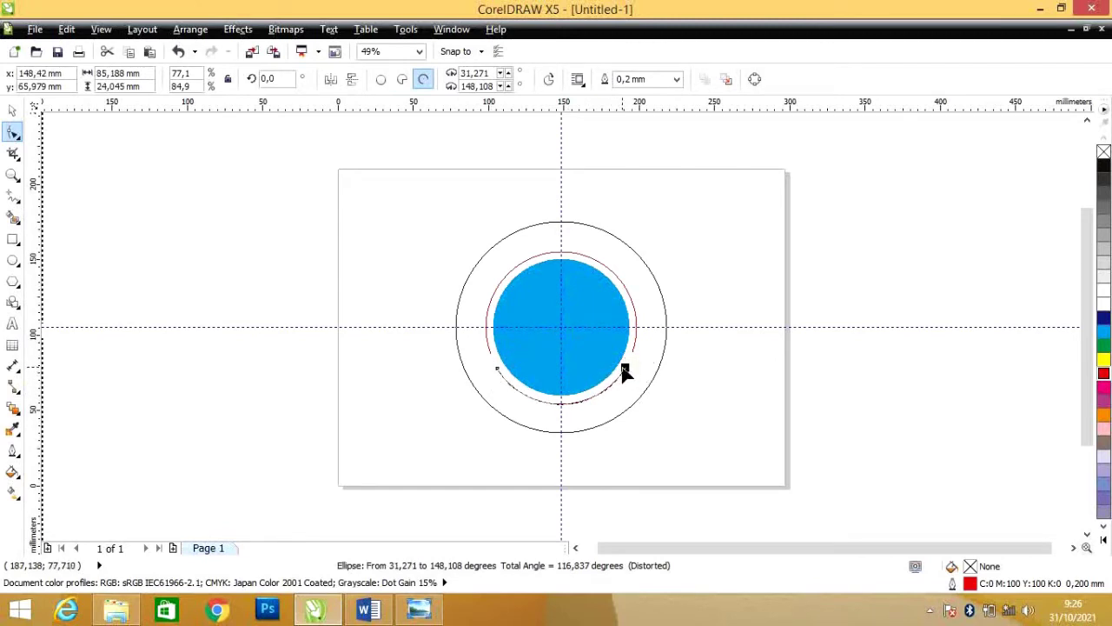
pyautogui.click(626, 370)
pyautogui.moveTo(627, 371); pyautogui.dragTo(636, 373)
pyautogui.click(12, 110)
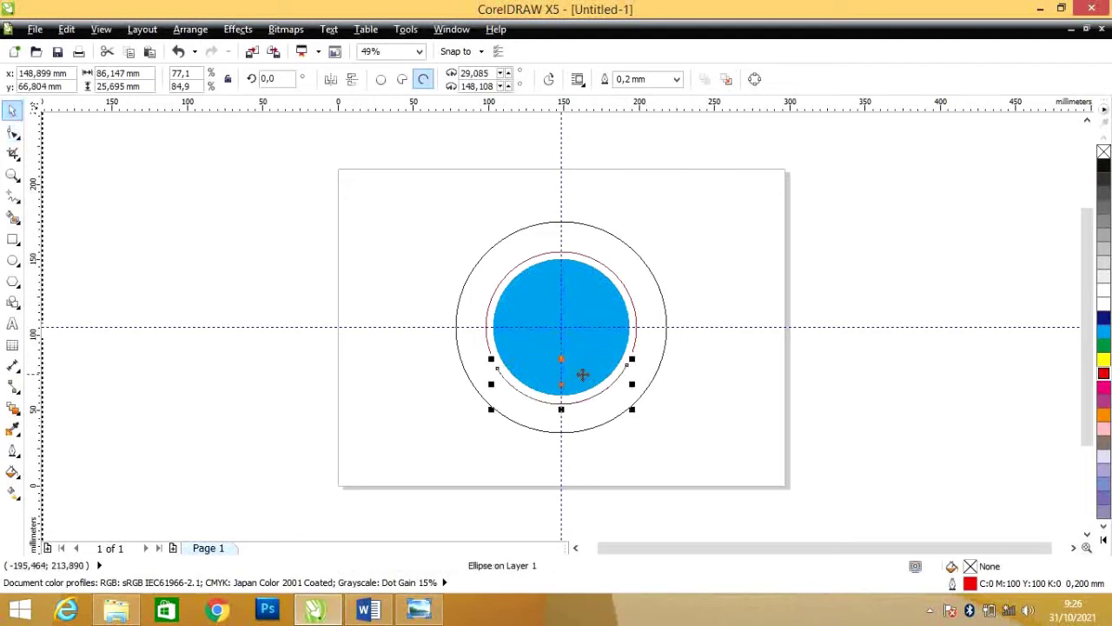
pyautogui.click(730, 252)
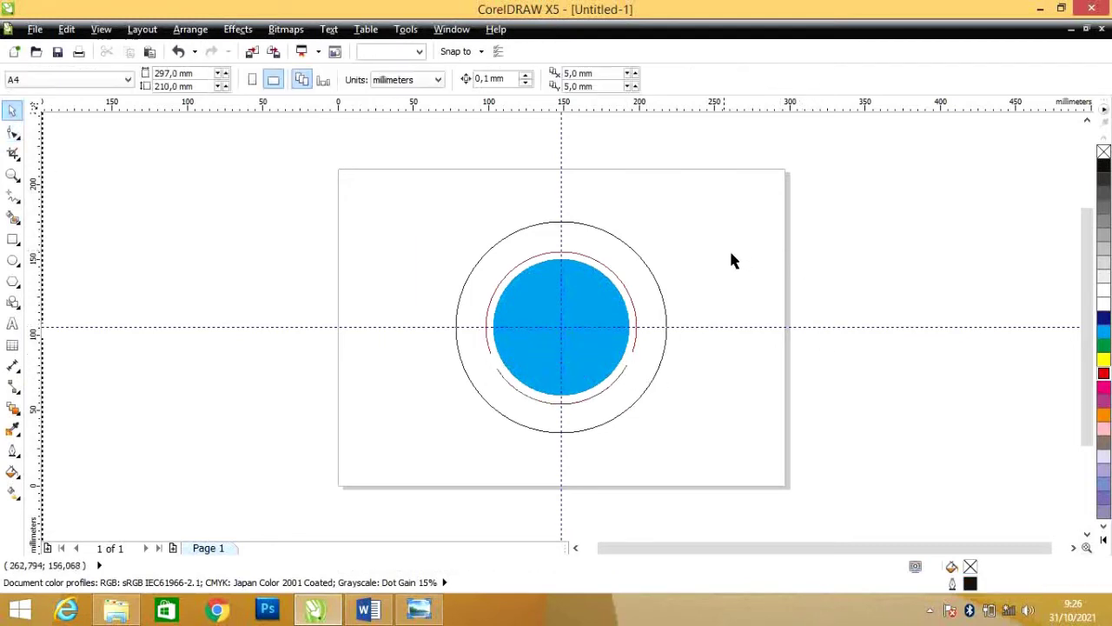
pyautogui.click(621, 288)
pyautogui.click(604, 397)
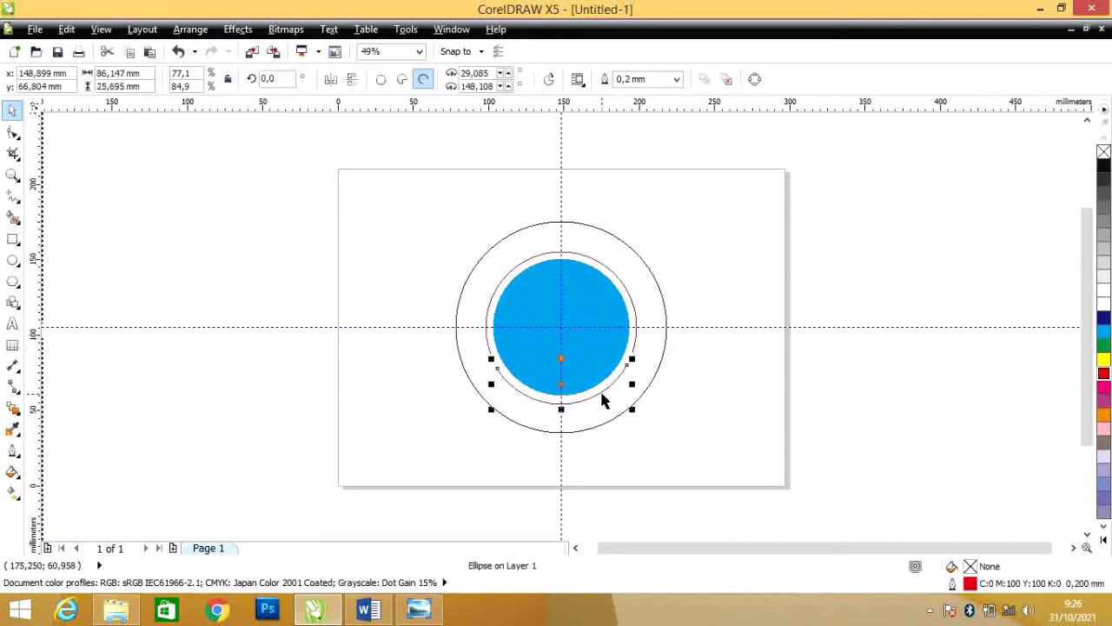
pyautogui.click(604, 405)
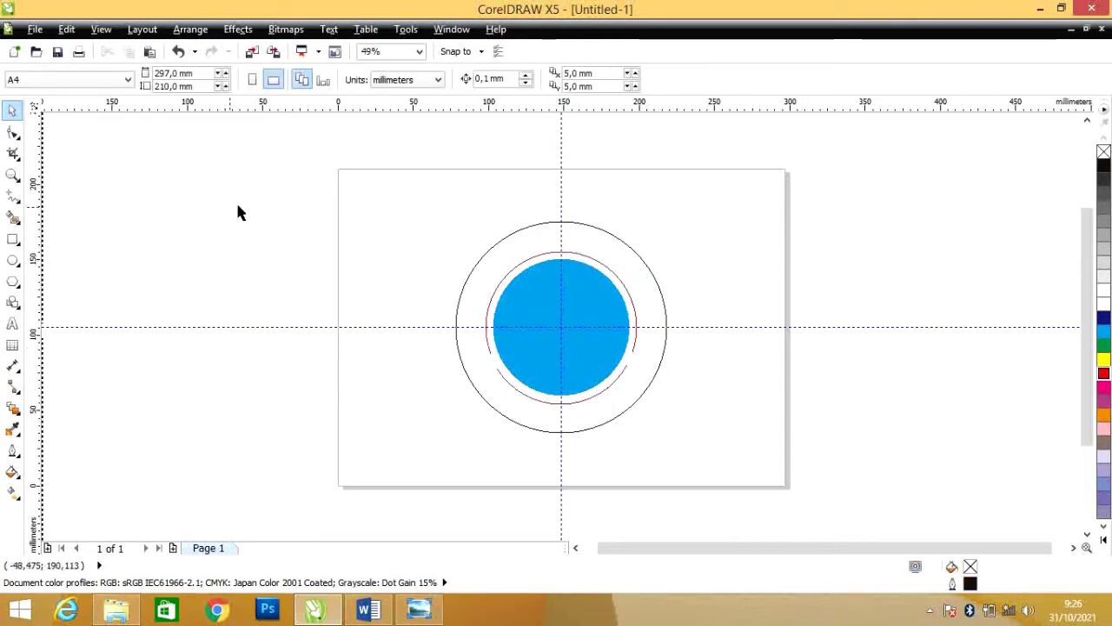
# Add the artistic text "Chanel ilkom & informasi" at 36 pt in the empty area beside the circles
pyautogui.click(14, 326)
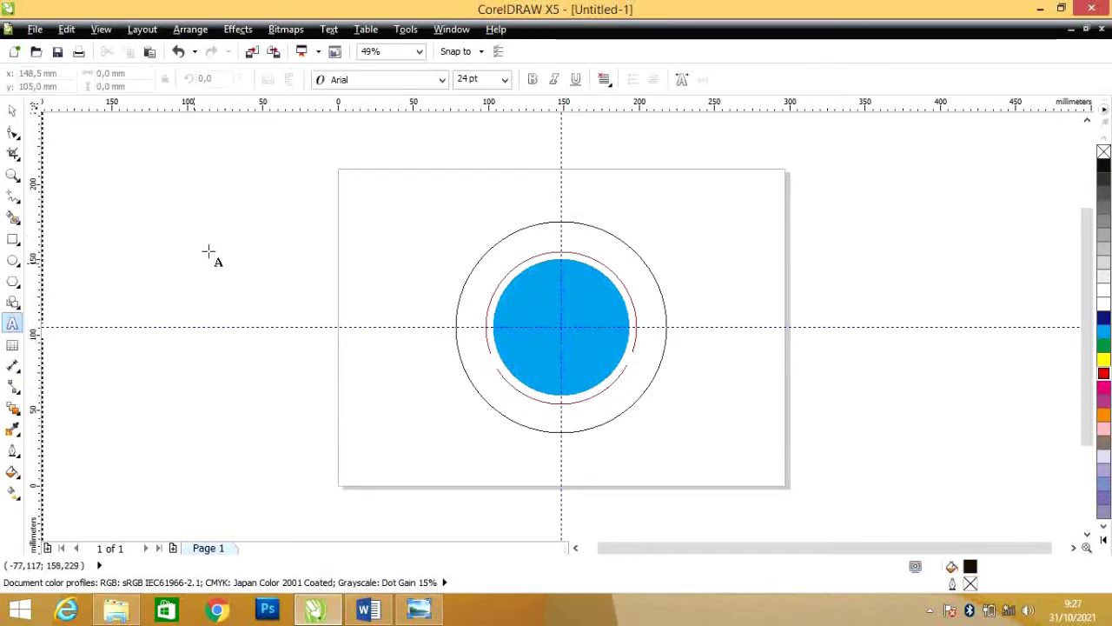
pyautogui.click(201, 259)
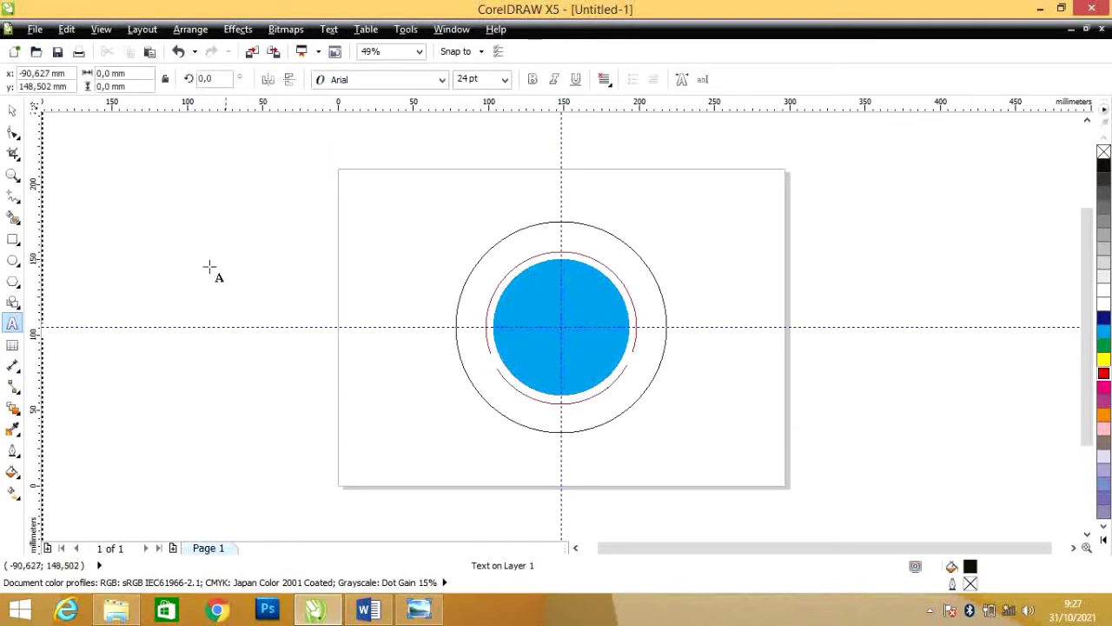
pyautogui.click(504, 79)
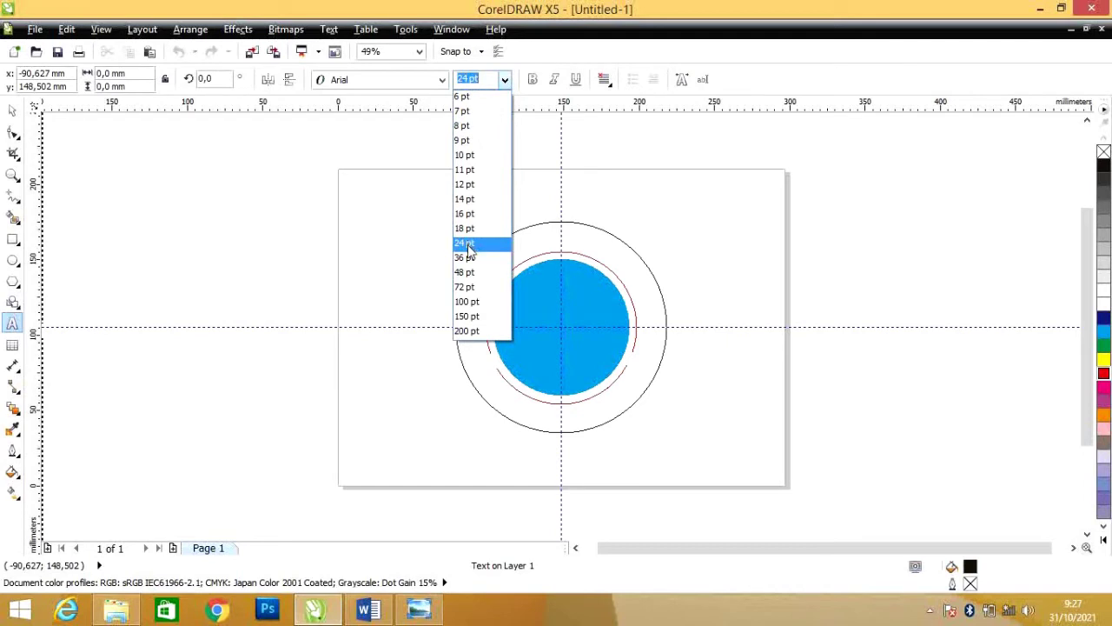
pyautogui.click(467, 259)
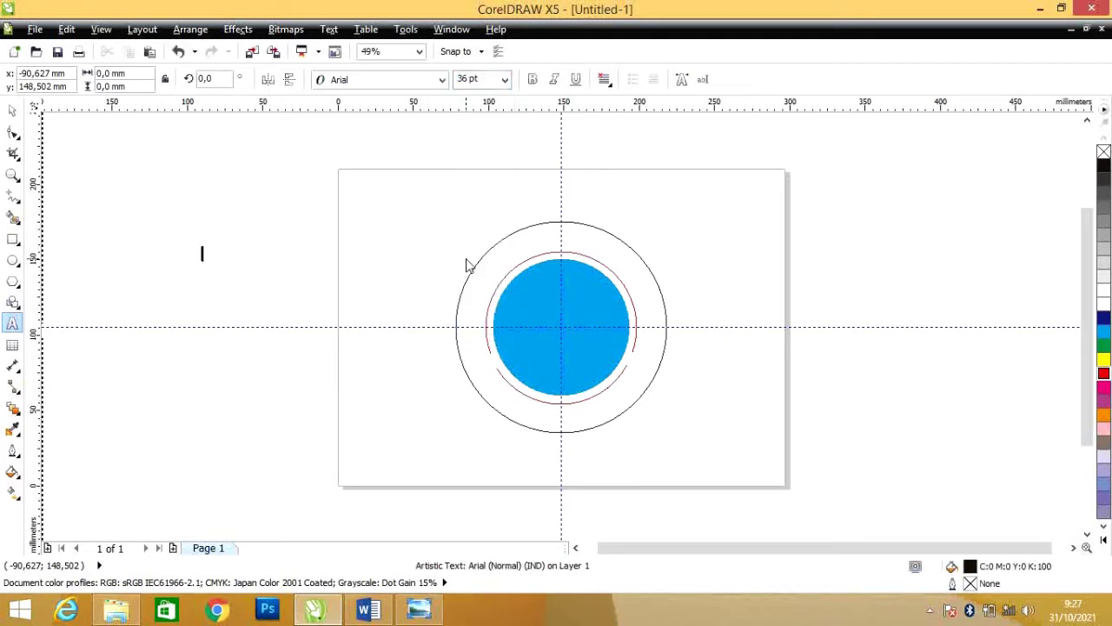
pyautogui.click(180, 234)
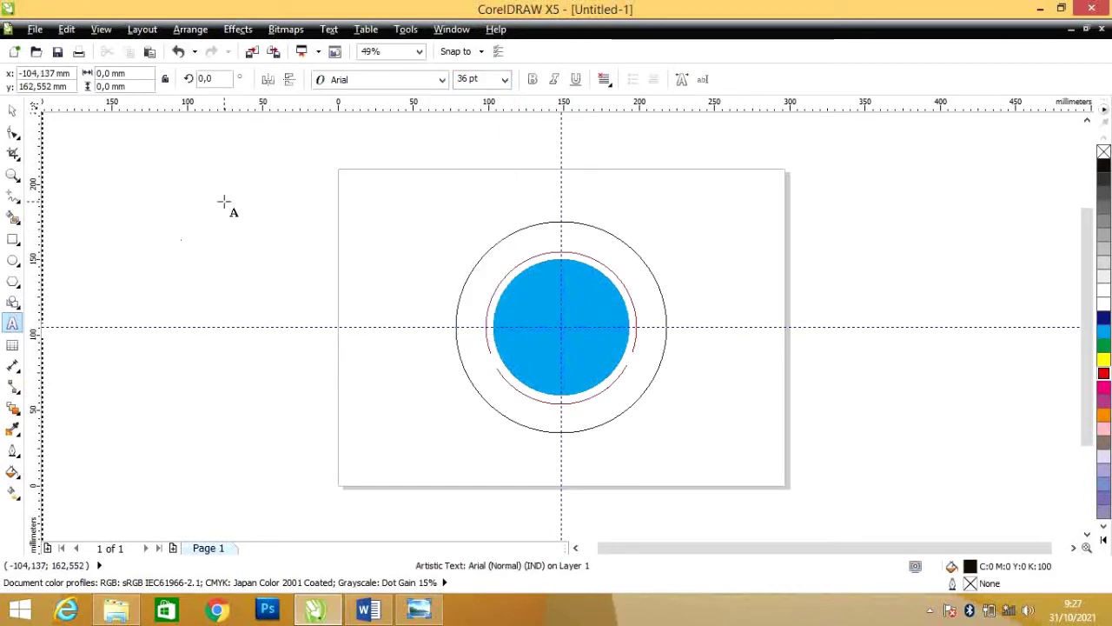
pyautogui.write('Chanel ilkom')
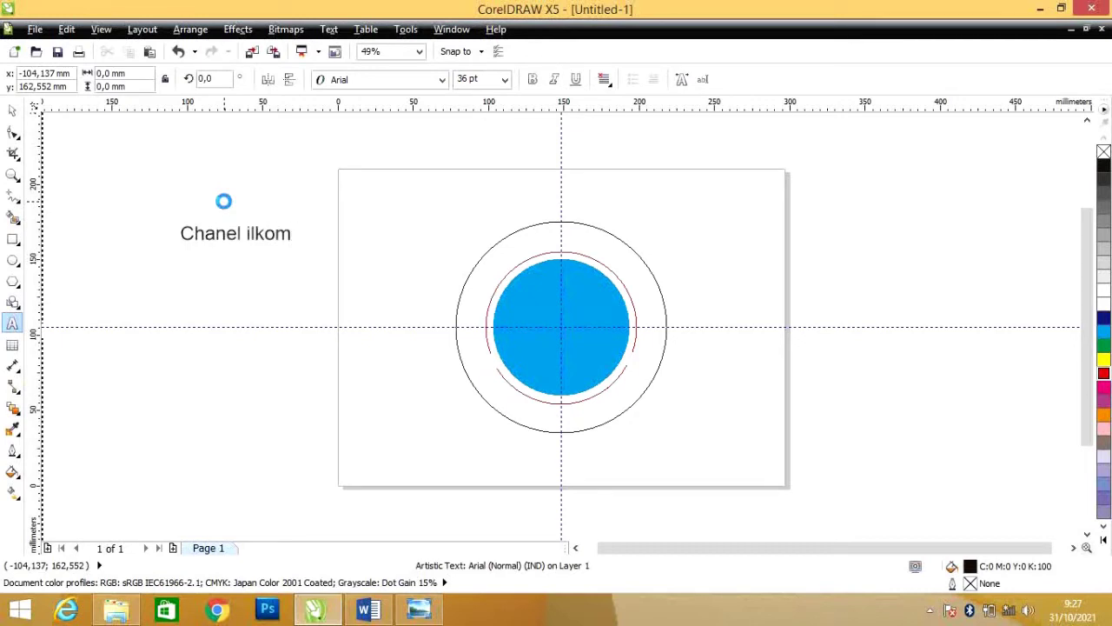
pyautogui.write(' & ifnor')
pyautogui.press('BackSpace')
pyautogui.press('BackSpace')
pyautogui.press('BackSpace')
pyautogui.press('BackSpace')
pyautogui.write('nformasi')
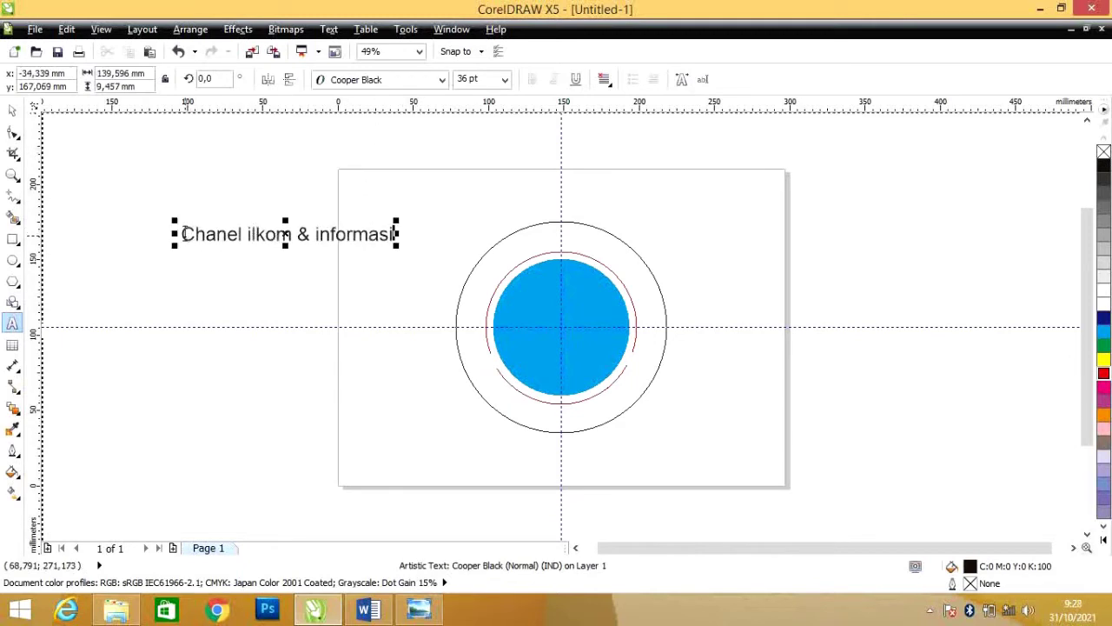
# Change the font of the whole "Chanel ilkom & informasi" text to Cooper Black
pyautogui.moveTo(184, 234); pyautogui.dragTo(401, 234)
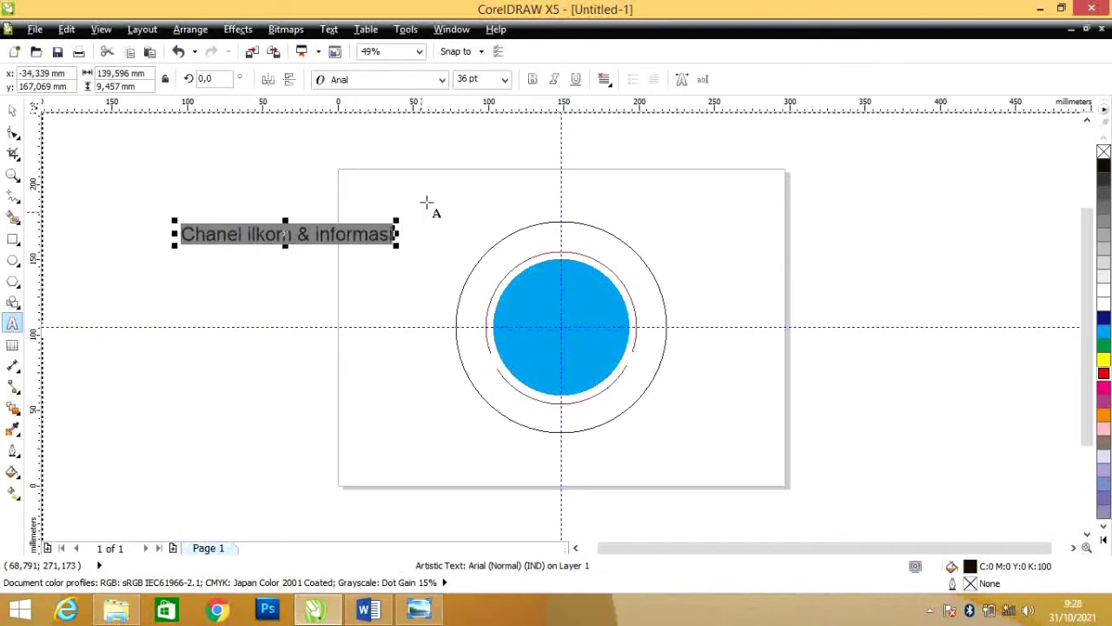
pyautogui.click(443, 80)
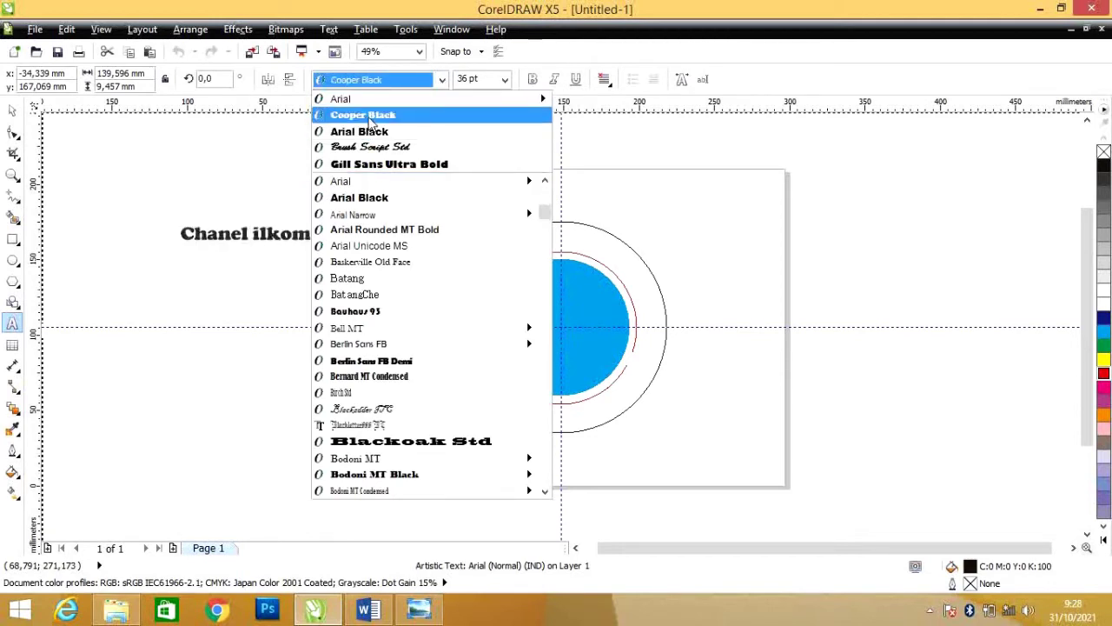
pyautogui.click(368, 116)
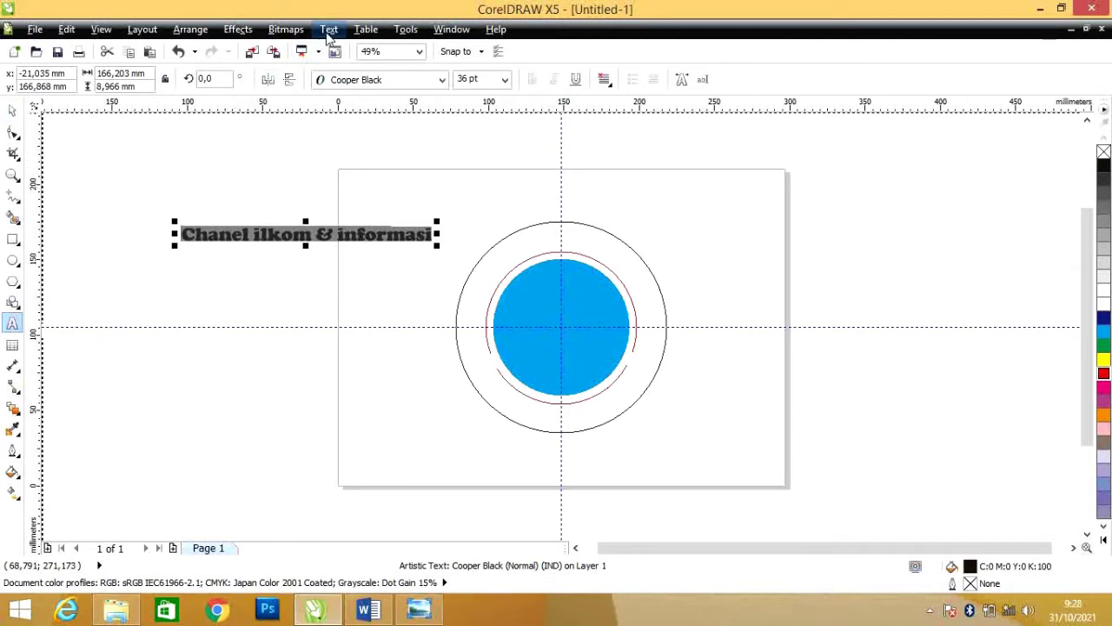
# Fit the "Chanel ilkom & informasi" text to the circular path over the top of the ring, offset -15.875 mm
pyautogui.click(329, 29)
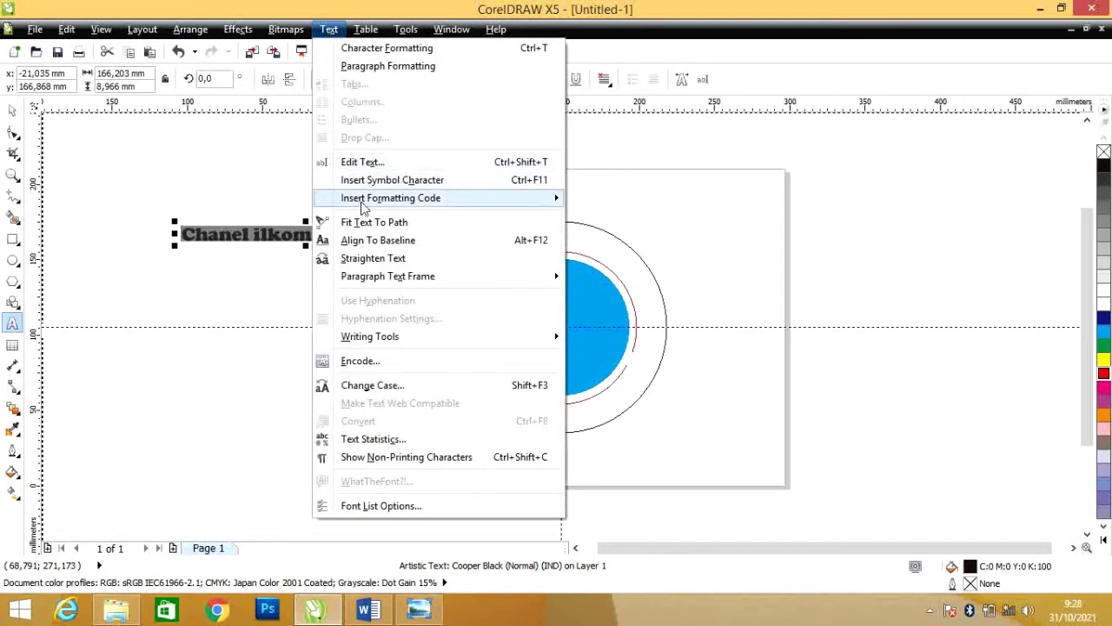
pyautogui.click(365, 223)
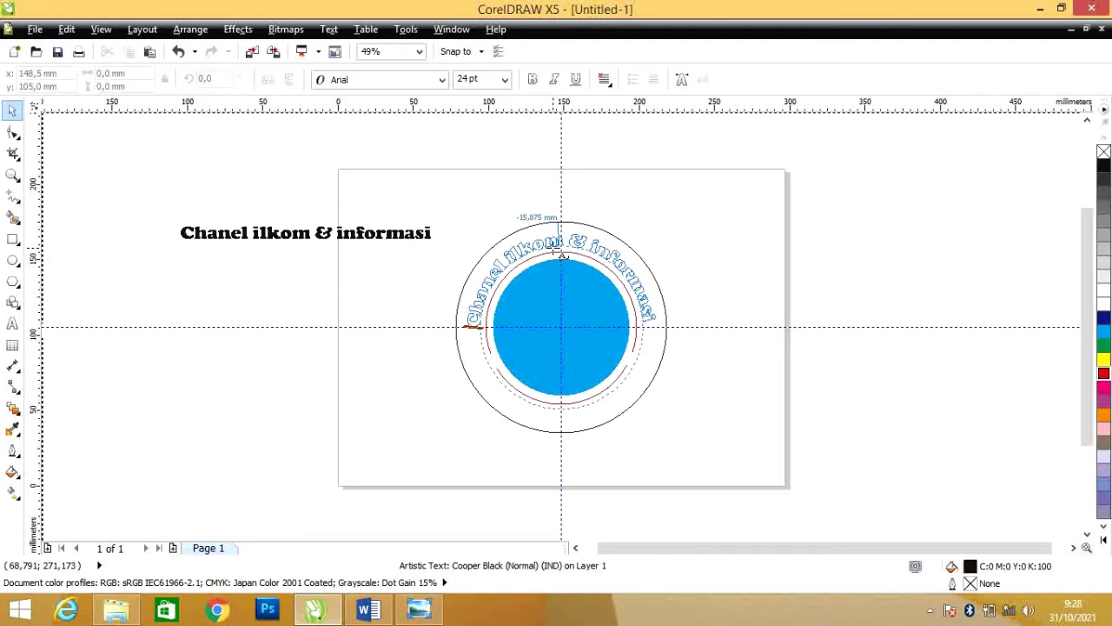
pyautogui.click(563, 252)
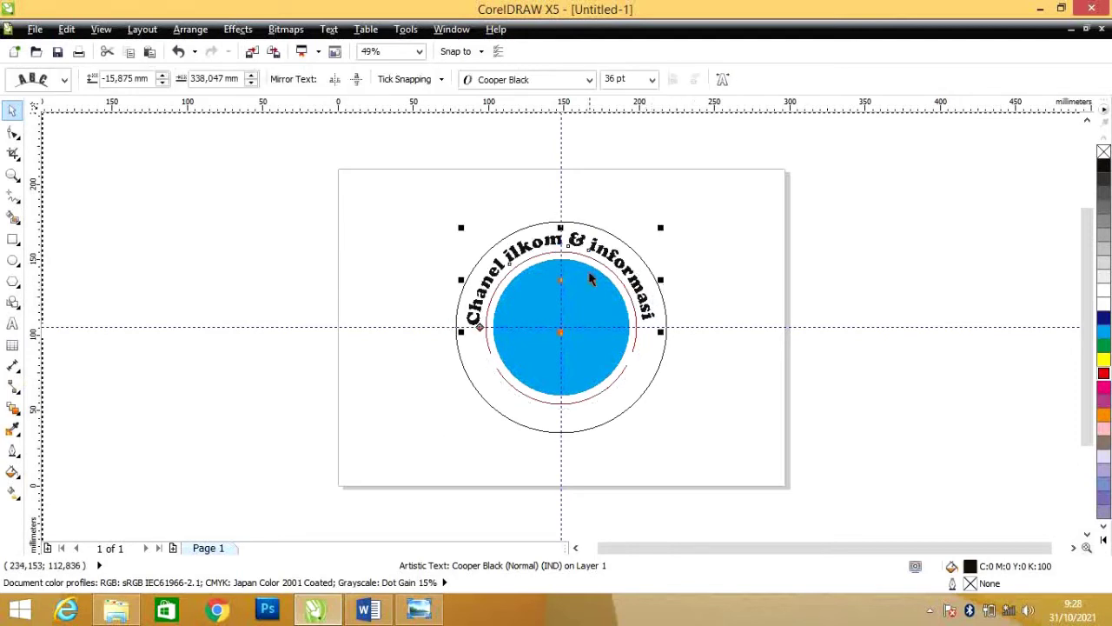
pyautogui.click(76, 151)
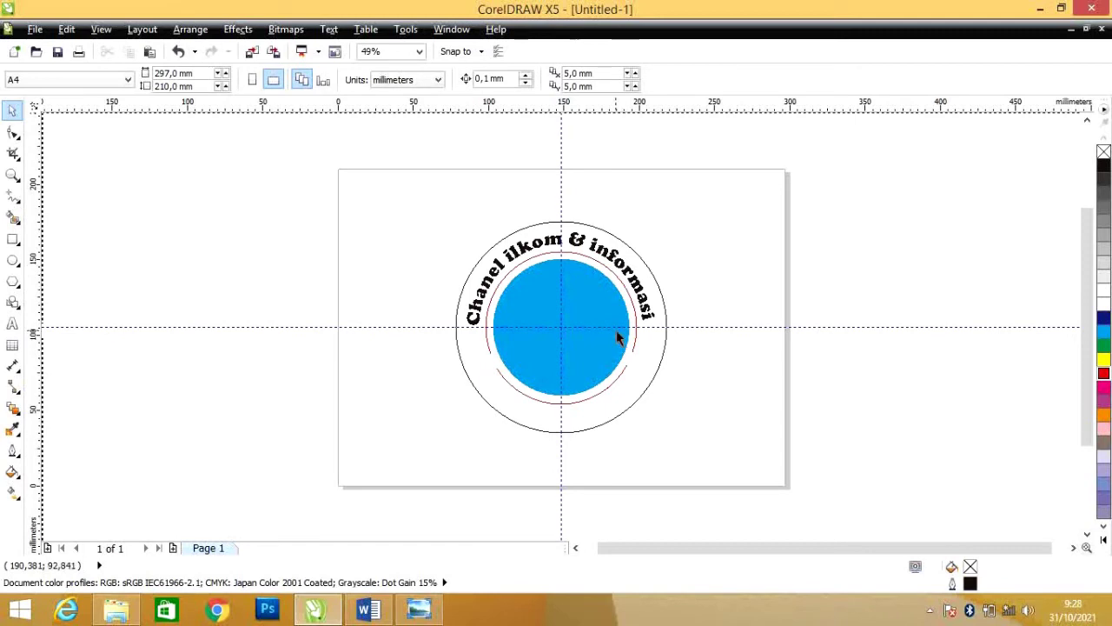
# Add the artistic text "WELCOME" in the empty area beside the page and set its font to Arial Black
pyautogui.click(12, 326)
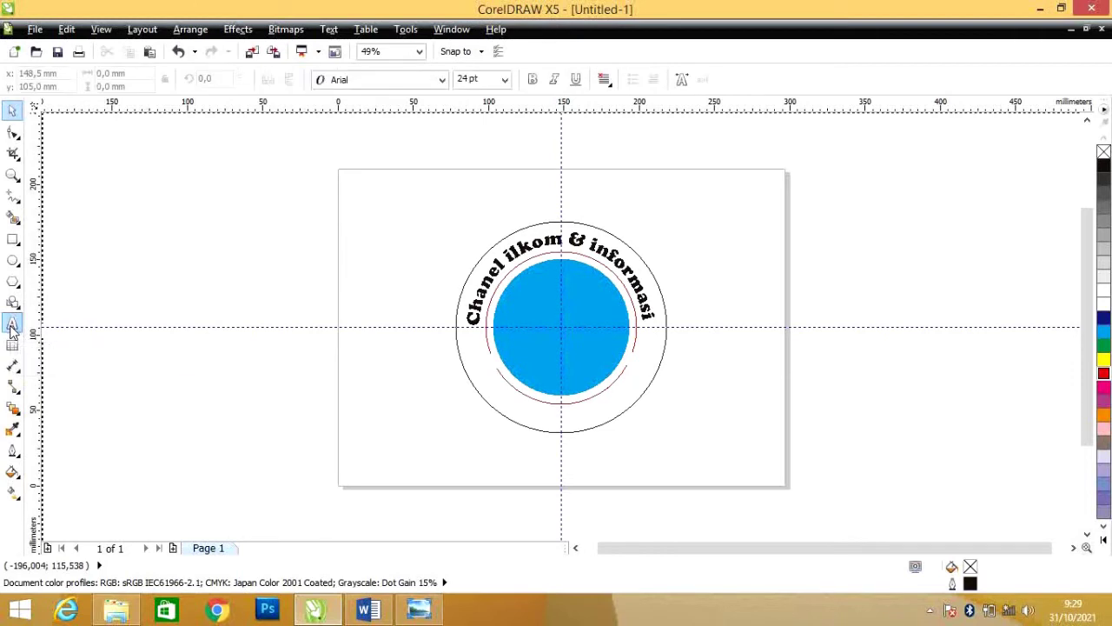
pyautogui.click(154, 265)
pyautogui.write('WELCOME')
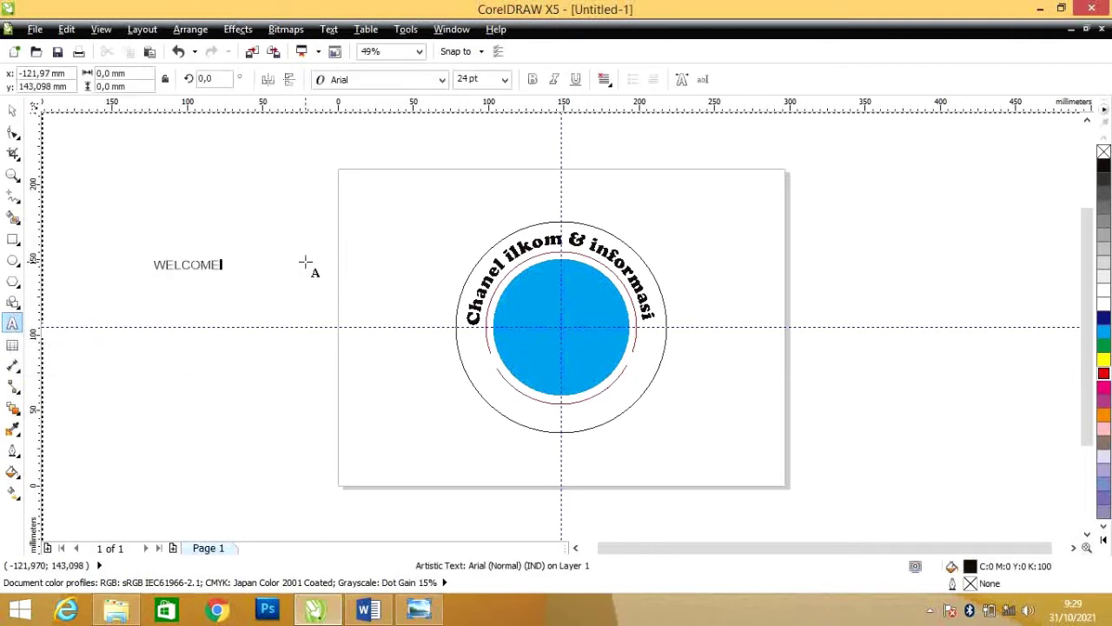
pyautogui.click(154, 266)
pyautogui.doubleClick(201, 275)
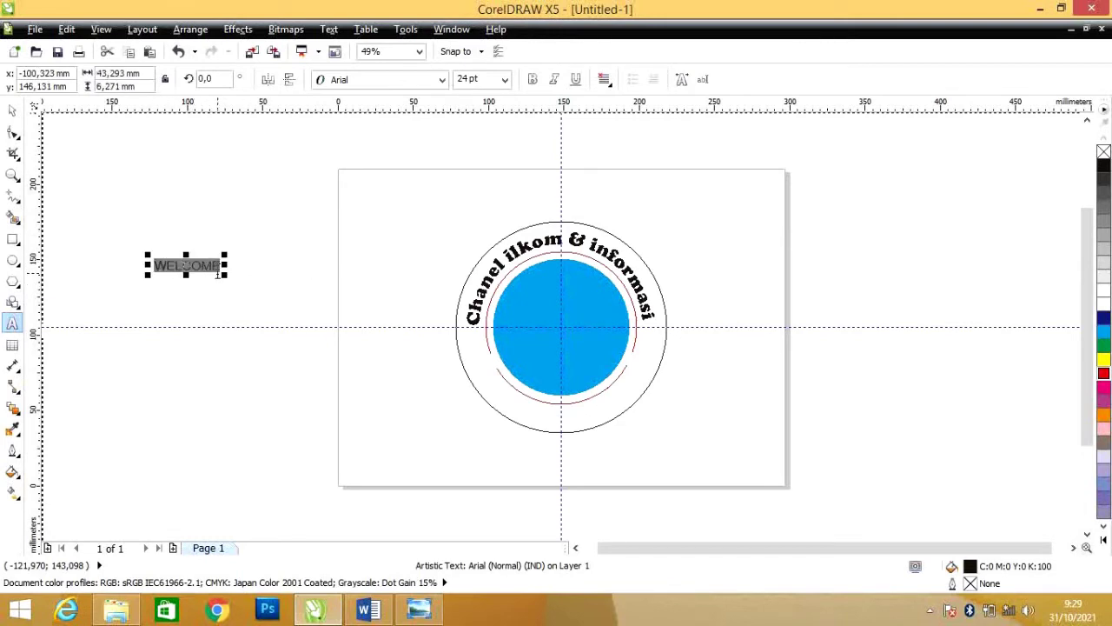
pyautogui.click(442, 80)
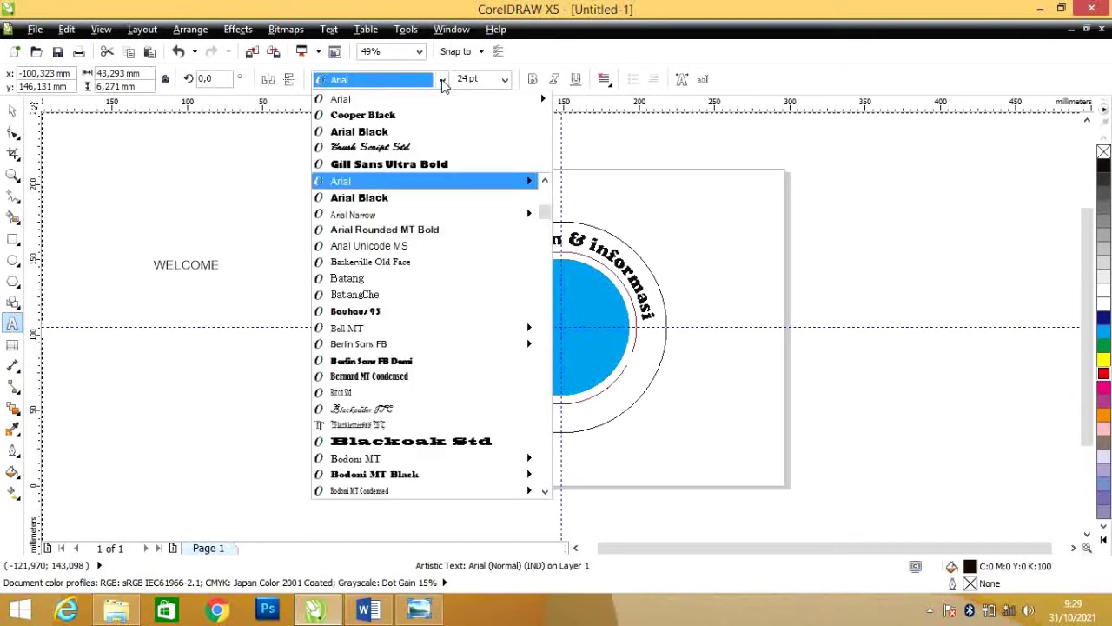
pyautogui.click(394, 133)
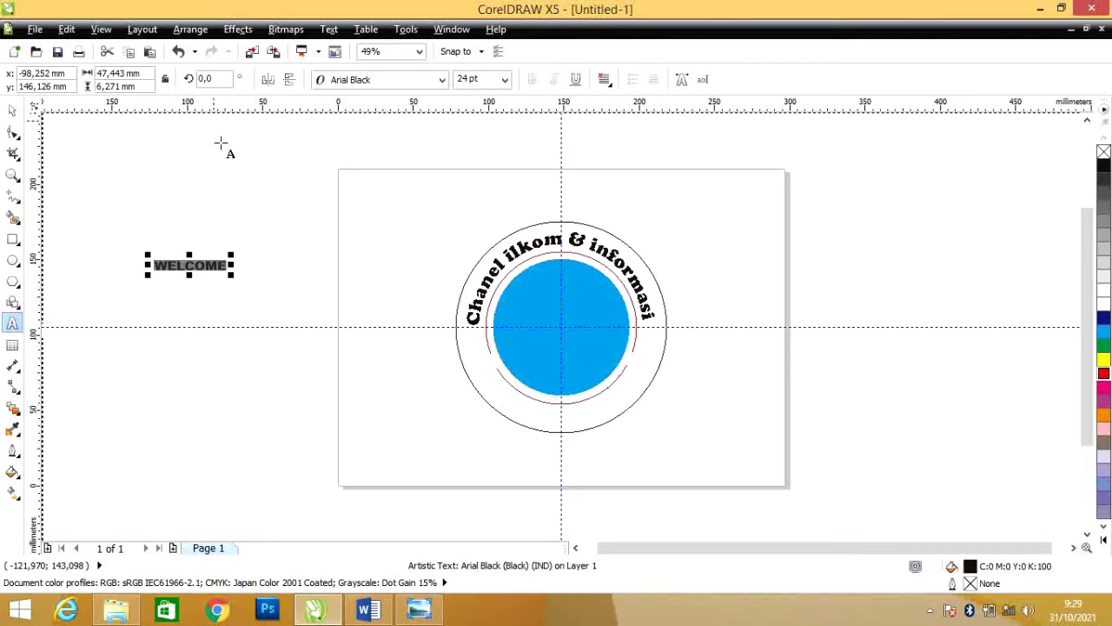
# Fit the "WELCOME" text to the outer circle's path at the bottom of the ring, offset -15.875 mm
pyautogui.click(331, 31)
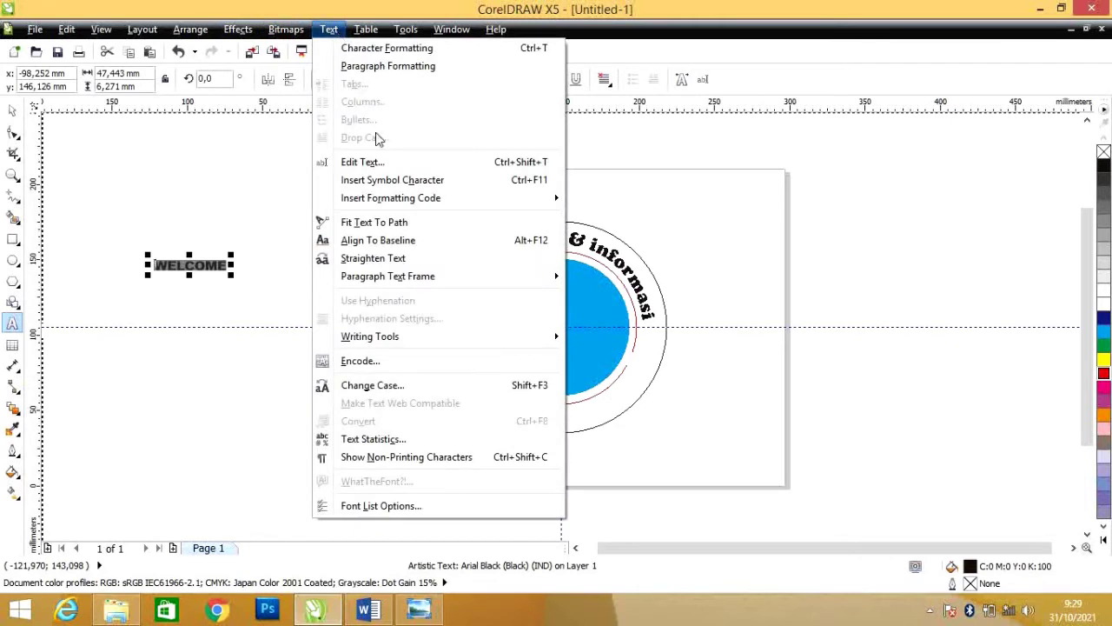
pyautogui.click(374, 223)
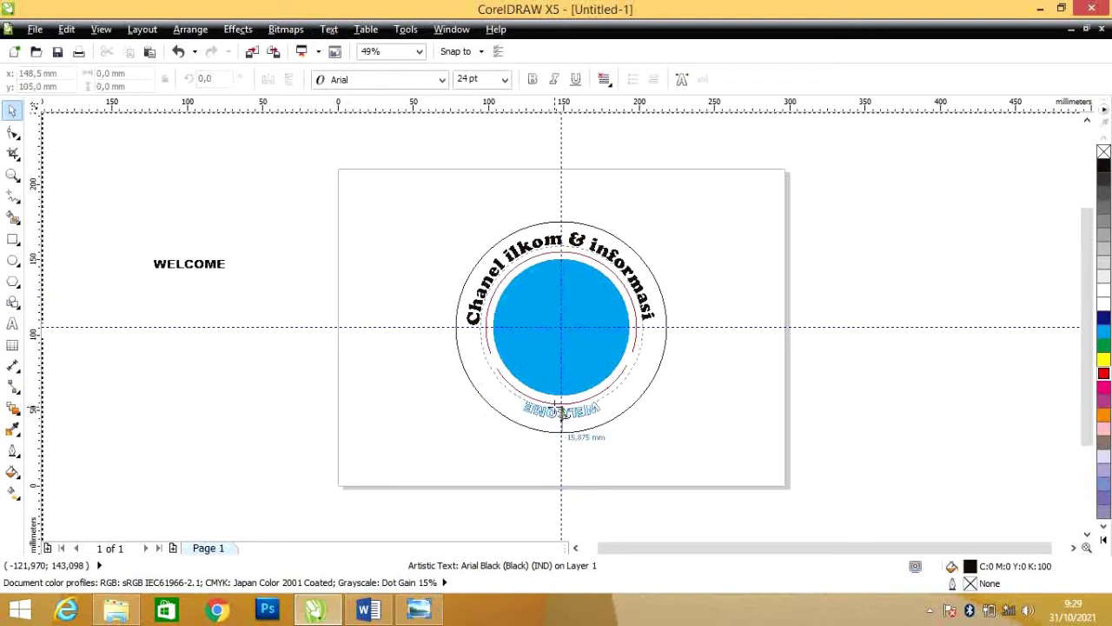
pyautogui.click(561, 413)
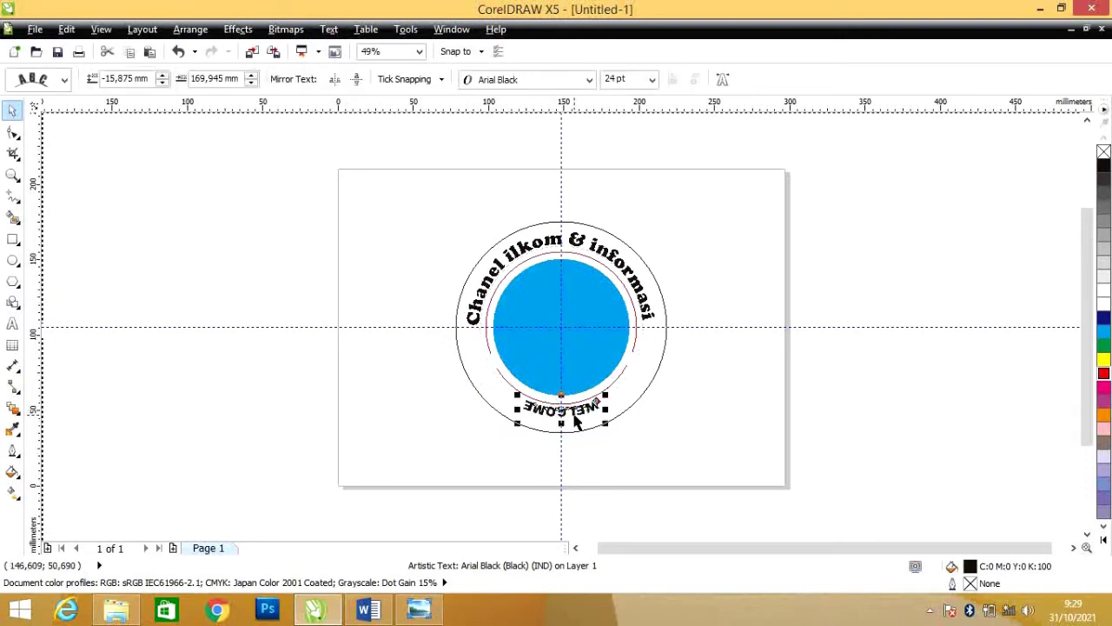
# Mirror only the "WELCOME" text on its path both vertically and horizontally
pyautogui.click(594, 412)
pyautogui.click(591, 410)
pyautogui.click(595, 409)
pyautogui.click(595, 409)
pyautogui.click(599, 432)
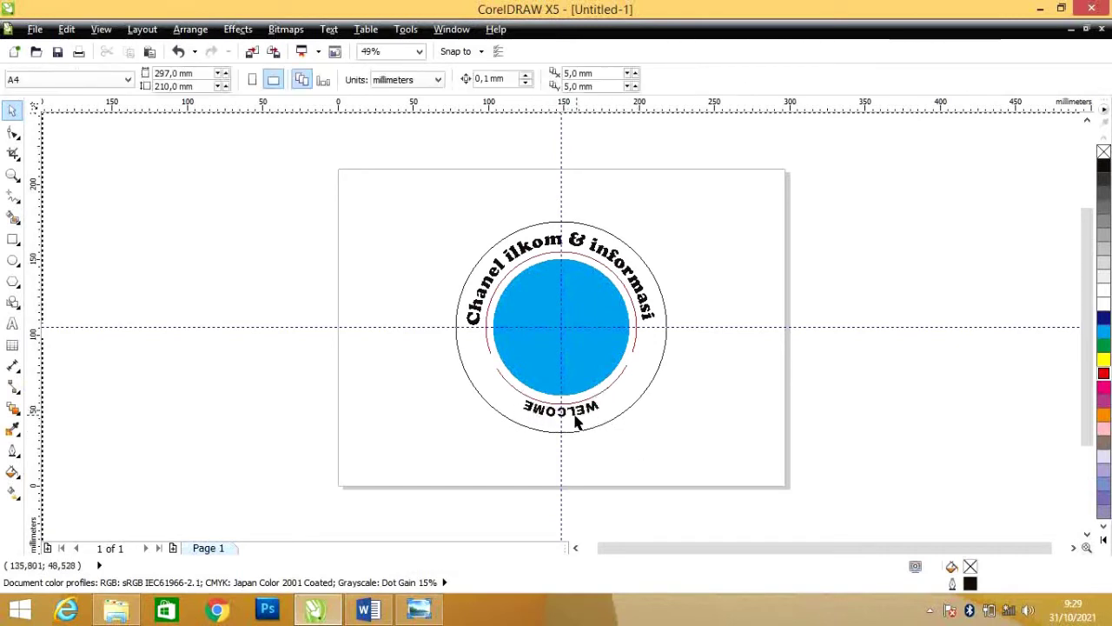
pyautogui.click(578, 410)
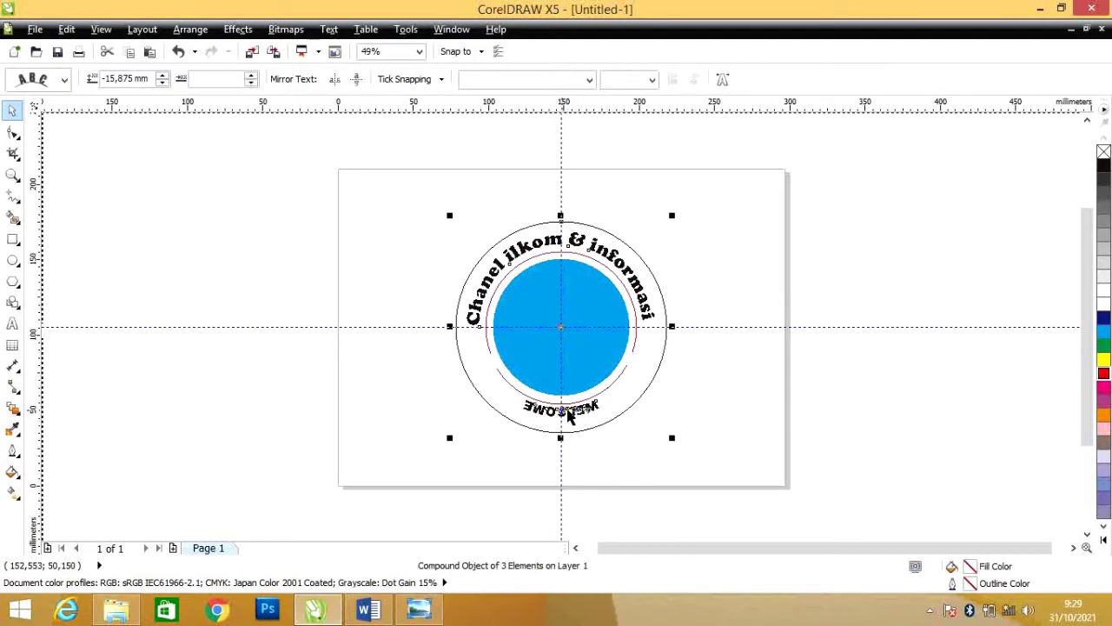
pyautogui.keyDown('ctrl'); pyautogui.click(572, 409); pyautogui.keyUp('ctrl')
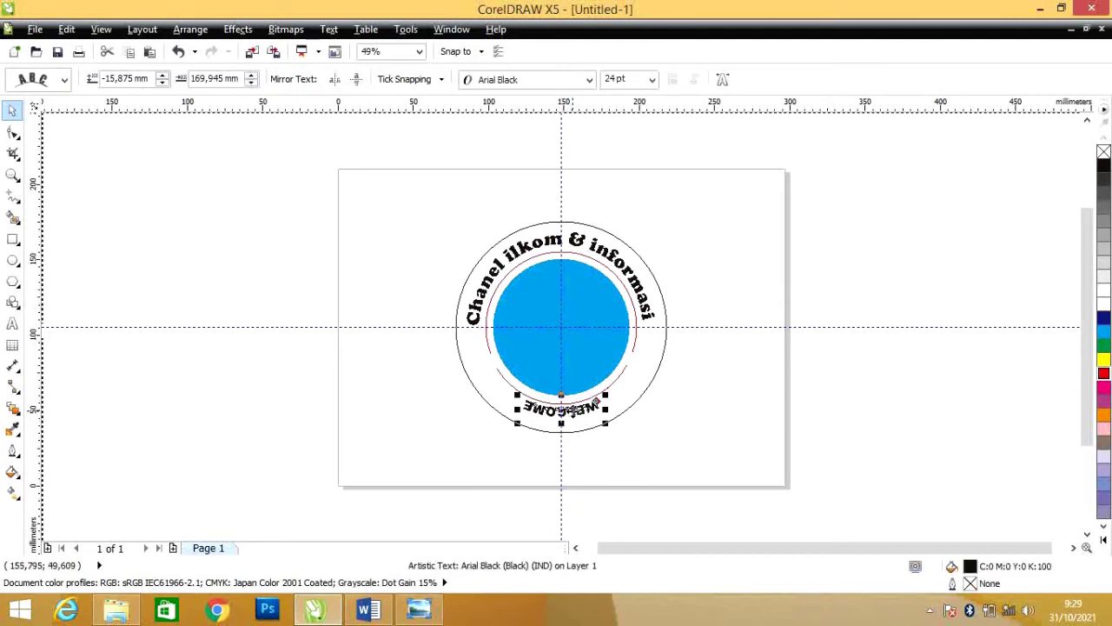
pyautogui.click(356, 80)
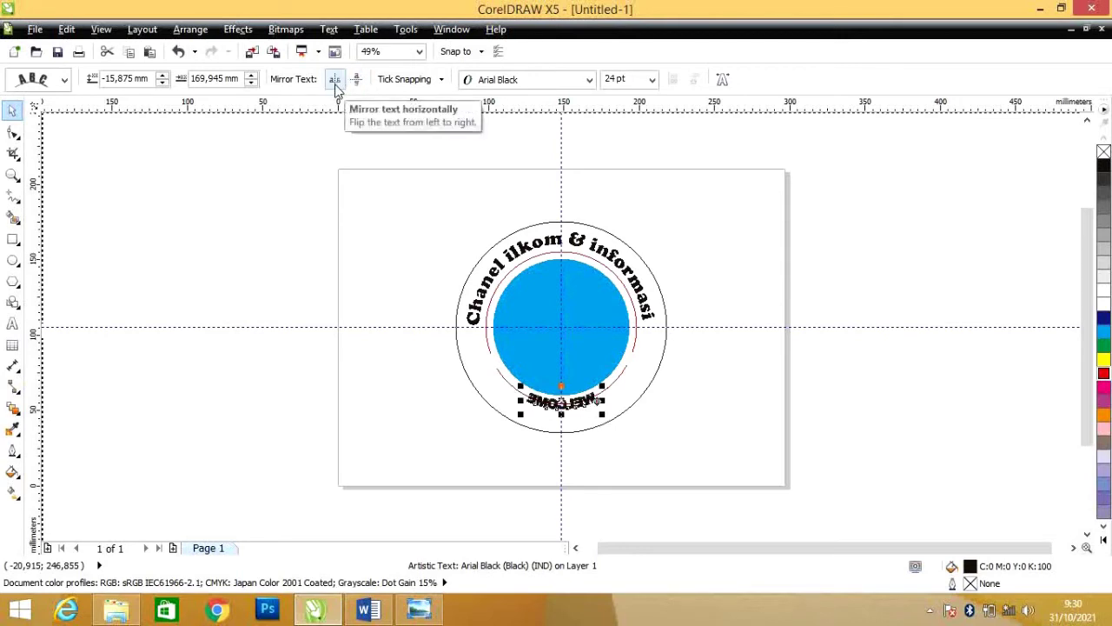
pyautogui.click(335, 81)
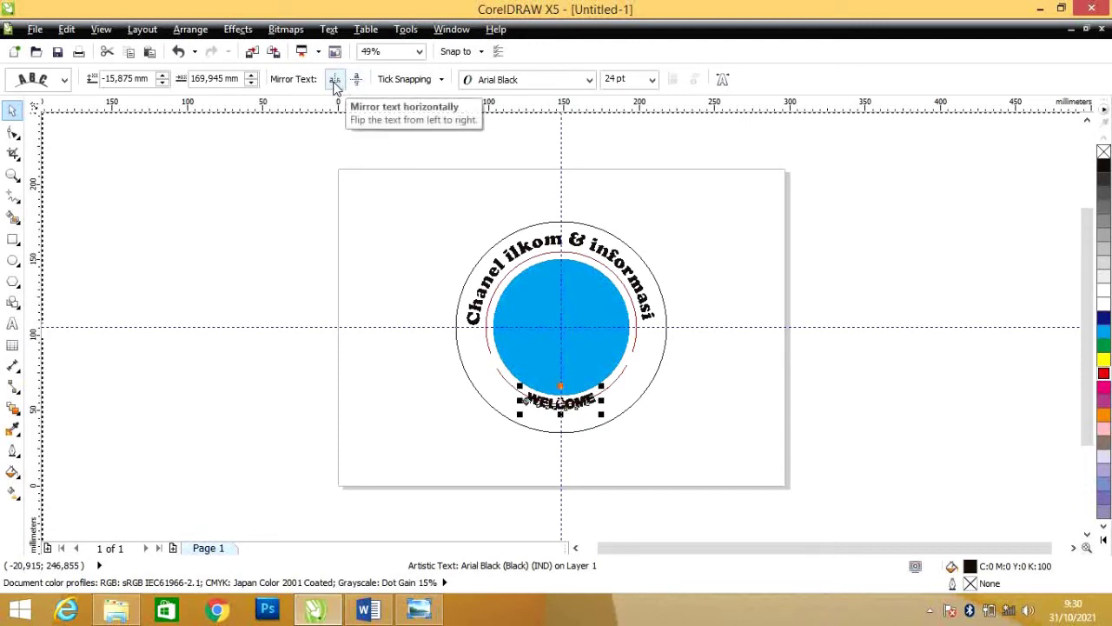
# Move the "WELCOME" text outward to a -12.7 mm offset from its path and set its size to 36 pt
pyautogui.moveTo(561, 400)
pyautogui.mouseDown()
pyautogui.moveTo(565, 420)
pyautogui.moveTo(567, 408)
pyautogui.mouseUp()
pyautogui.click(674, 425)
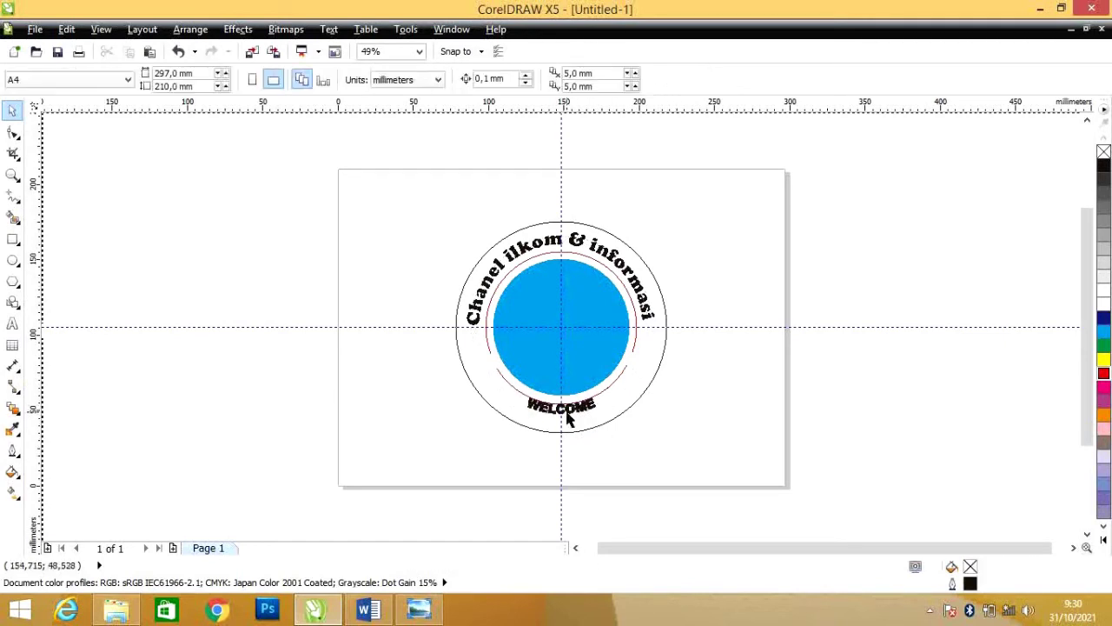
pyautogui.click(573, 409)
pyautogui.keyDown('ctrl'); pyautogui.click(571, 409); pyautogui.keyUp('ctrl')
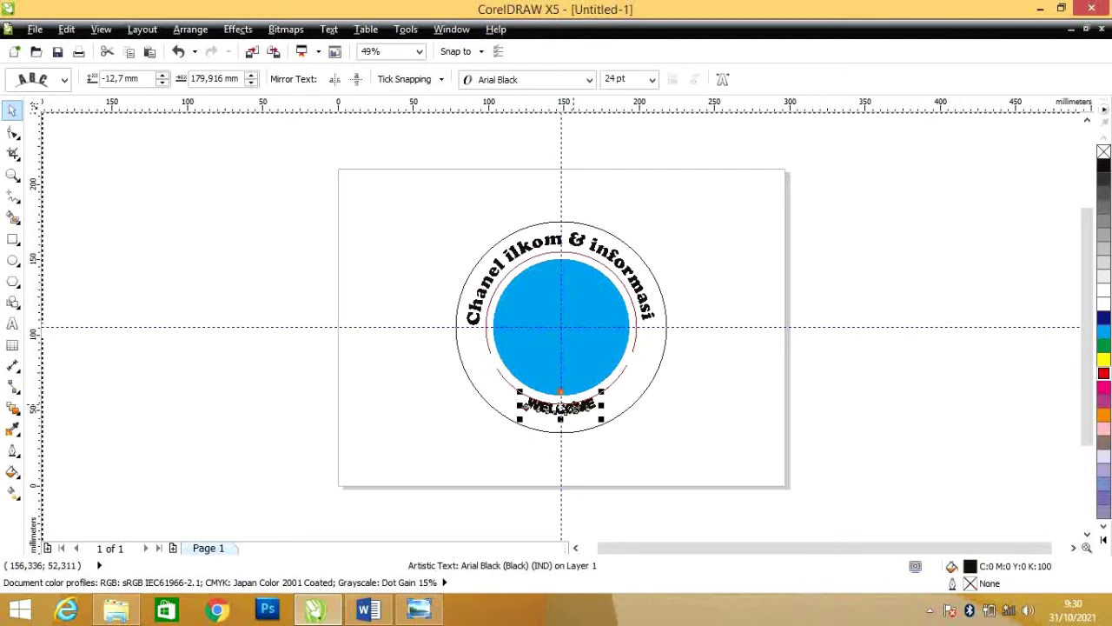
pyautogui.click(653, 80)
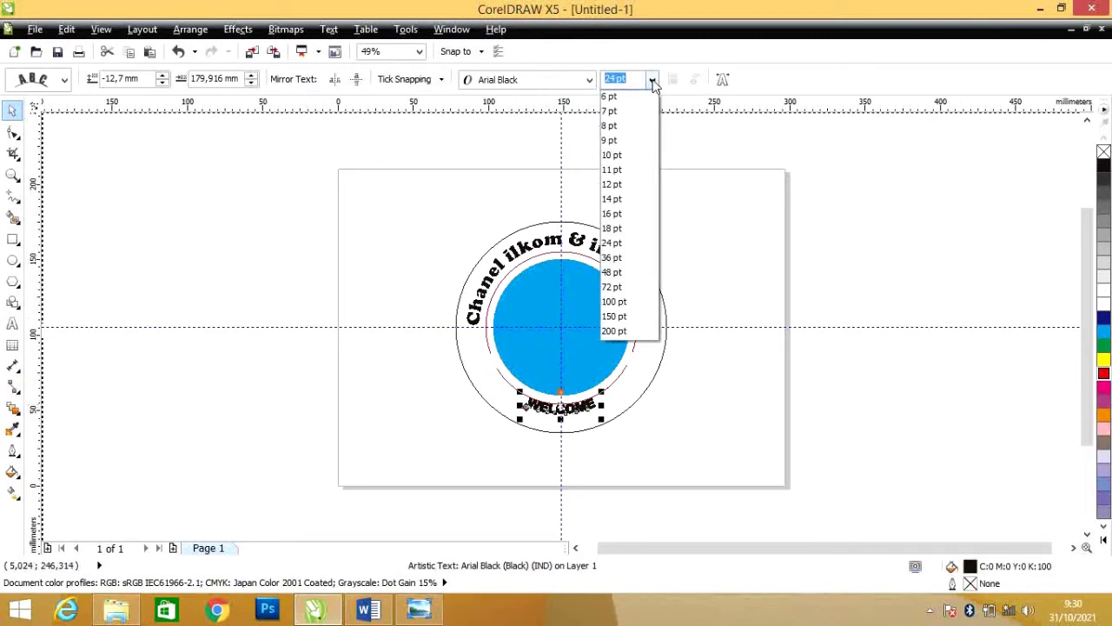
pyautogui.click(612, 259)
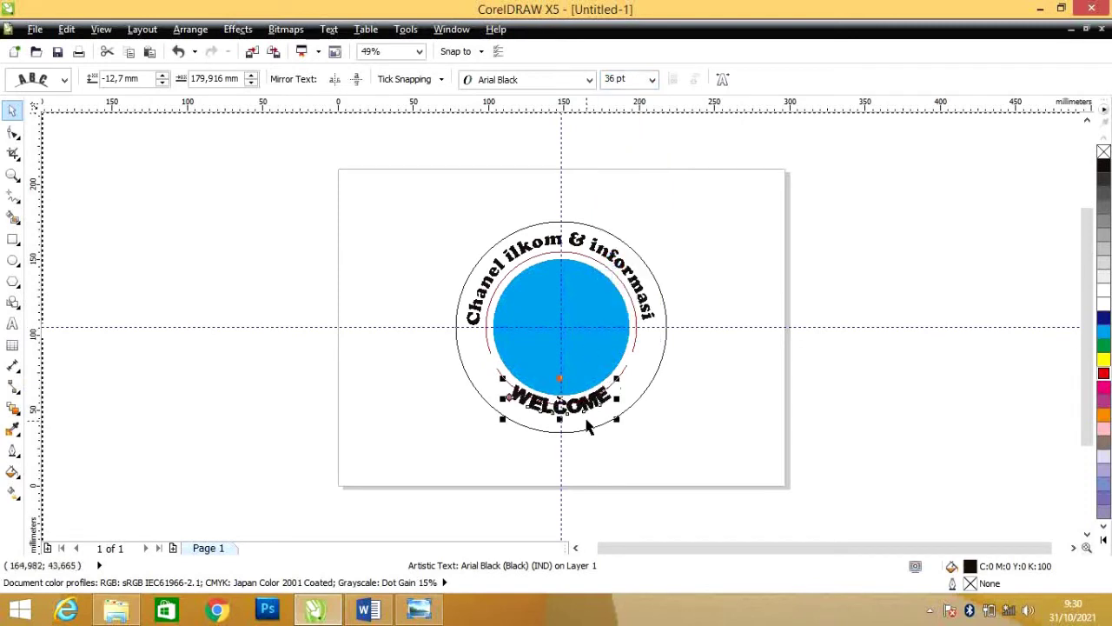
# Shift "WELCOME" further outward within the ring to a -6.35 mm path offset, centred on the vertical guideline
pyautogui.moveTo(586, 404); pyautogui.dragTo(587, 418)
pyautogui.click(685, 405)
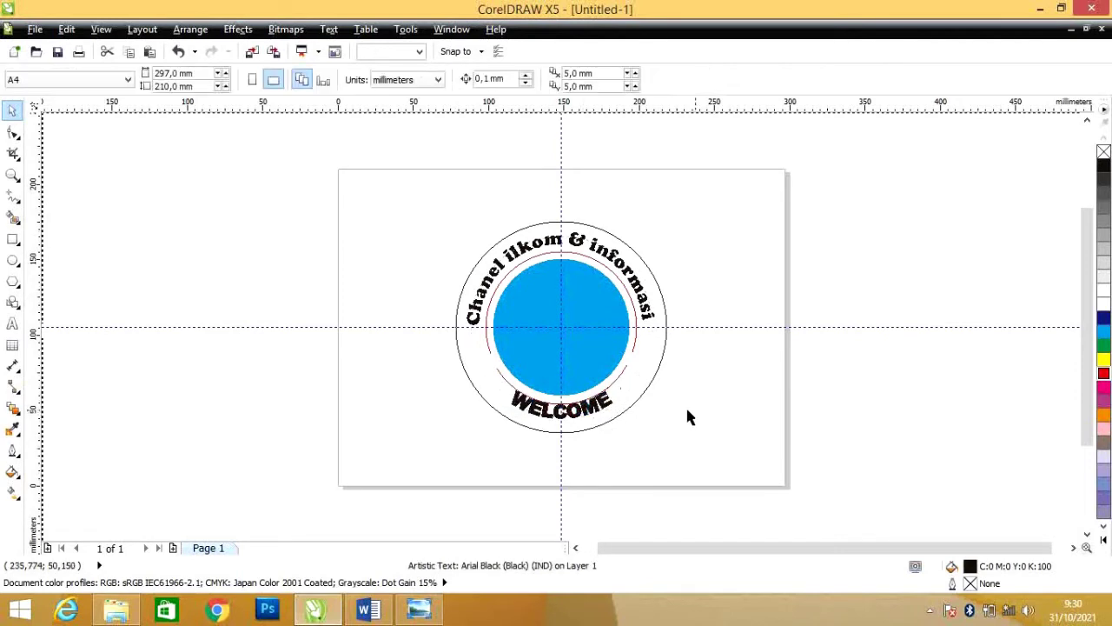
pyautogui.click(581, 416)
pyautogui.keyDown('ctrl'); pyautogui.click(582, 418); pyautogui.keyUp('ctrl')
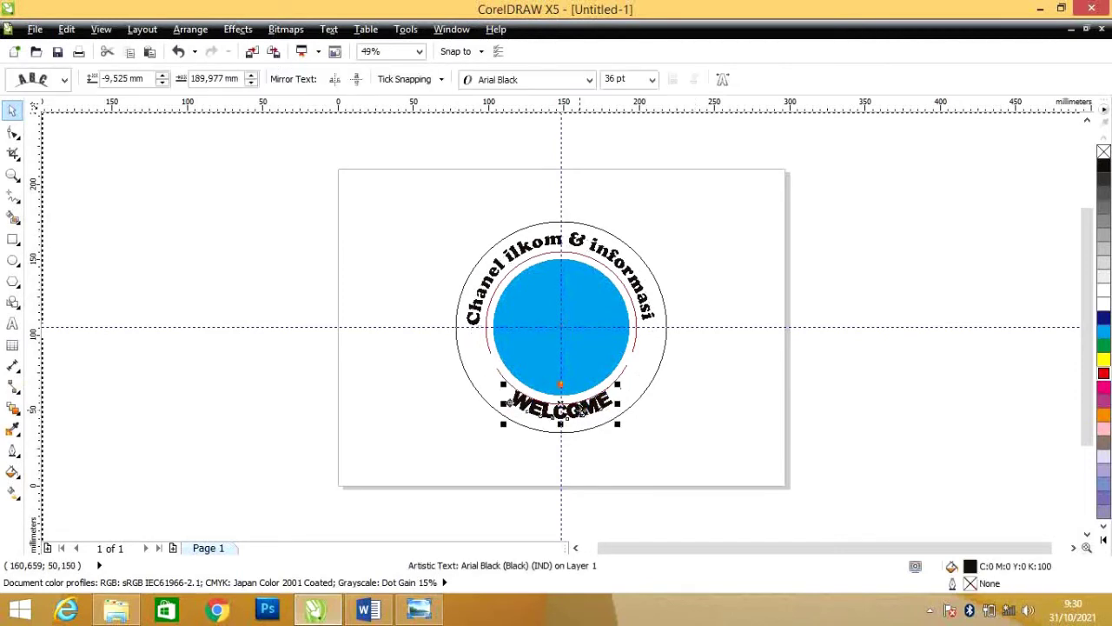
pyautogui.click(691, 417)
pyautogui.click(580, 419)
pyautogui.keyDown('ctrl'); pyautogui.click(580, 419); pyautogui.keyUp('ctrl')
pyautogui.click(163, 75)
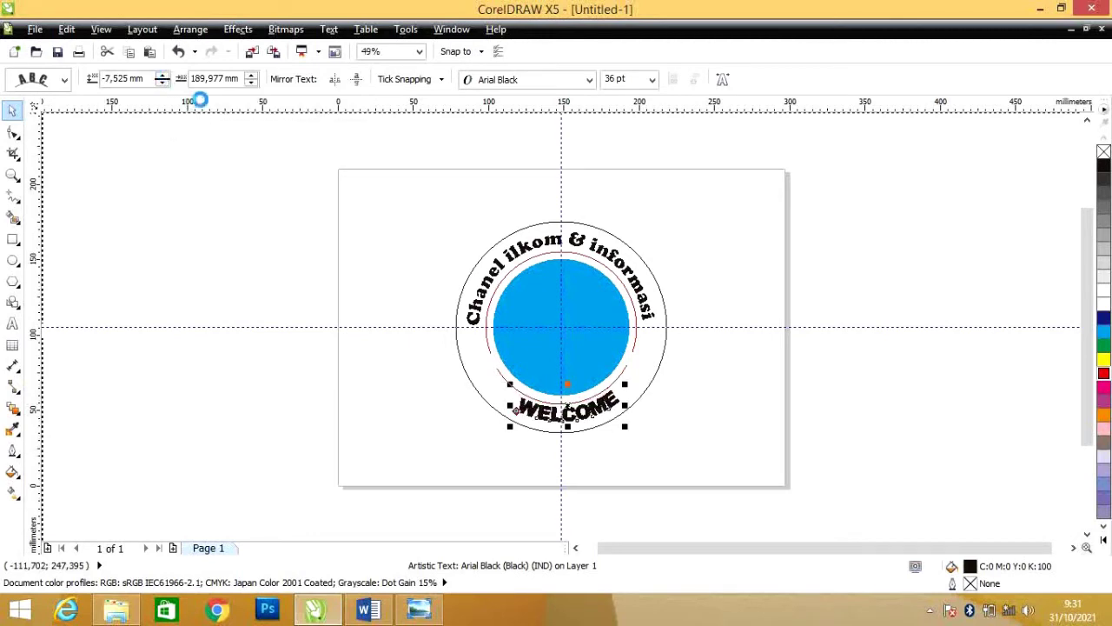
pyautogui.click(163, 75)
pyautogui.moveTo(569, 415); pyautogui.dragTo(561, 416)
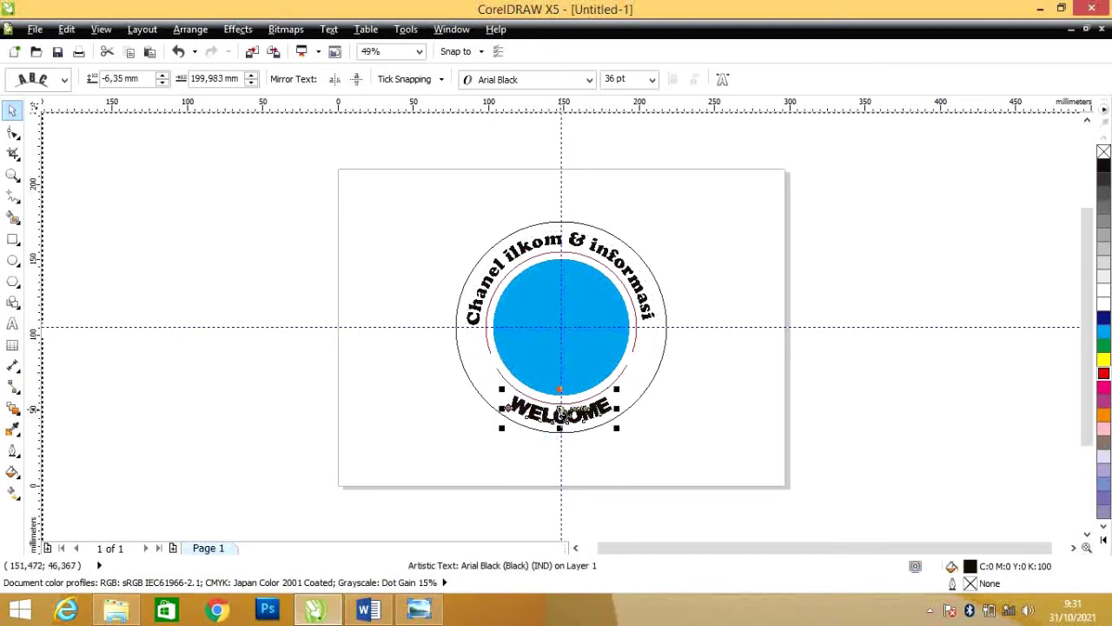
pyautogui.click(676, 397)
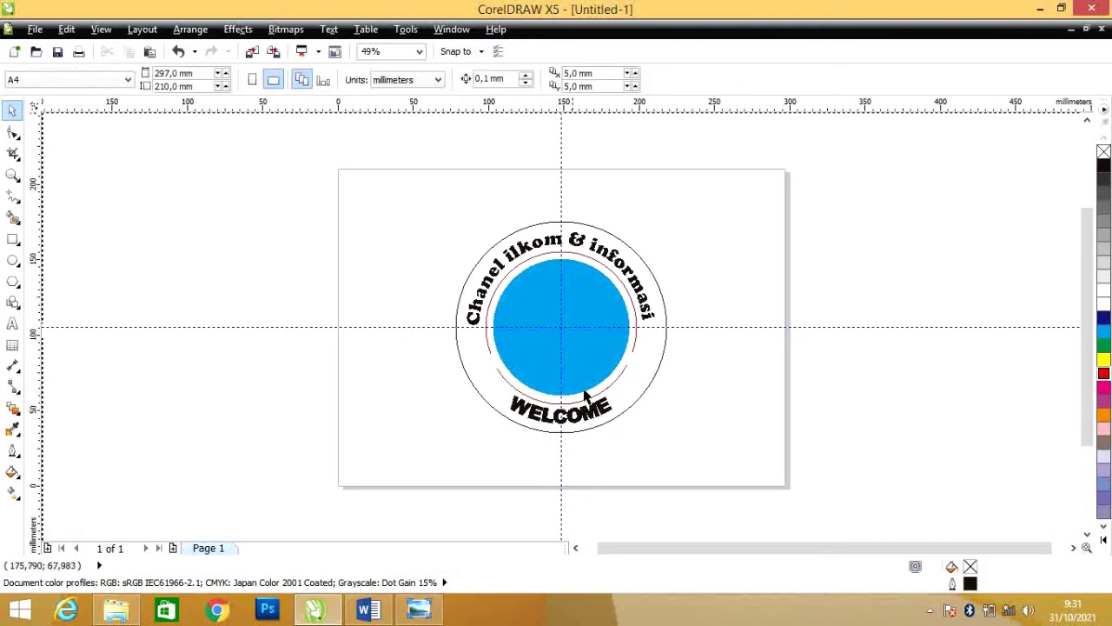
# Add the artistic text "Smart" in the empty area beside the page
pyautogui.click(14, 325)
pyautogui.click(130, 278)
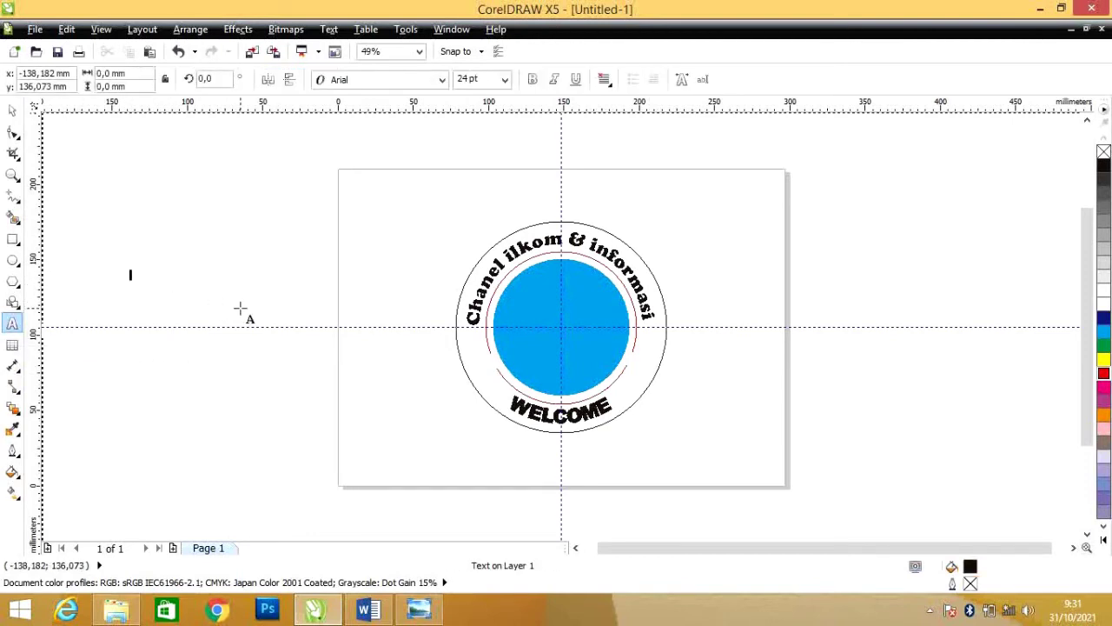
pyautogui.write('SM')
pyautogui.press('BackSpace')
pyautogui.press('BackSpace')
pyautogui.press('BackSpace')
pyautogui.press('BackSpace')
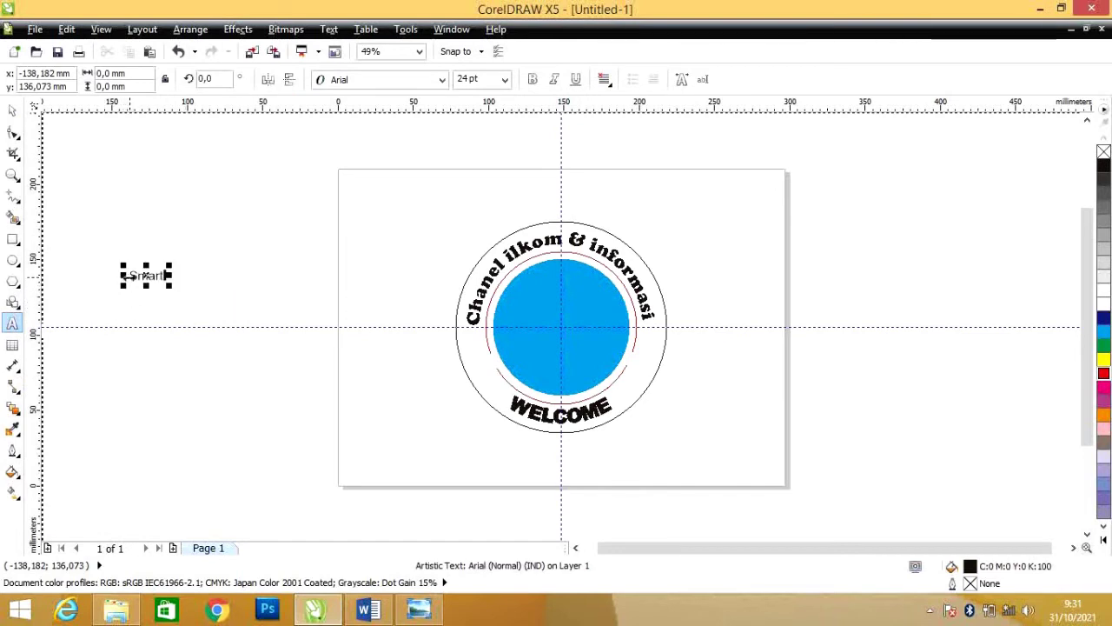
# Set the whole "Smart" text to Brush Script Std at 72 pt
pyautogui.moveTo(129, 276); pyautogui.dragTo(166, 280)
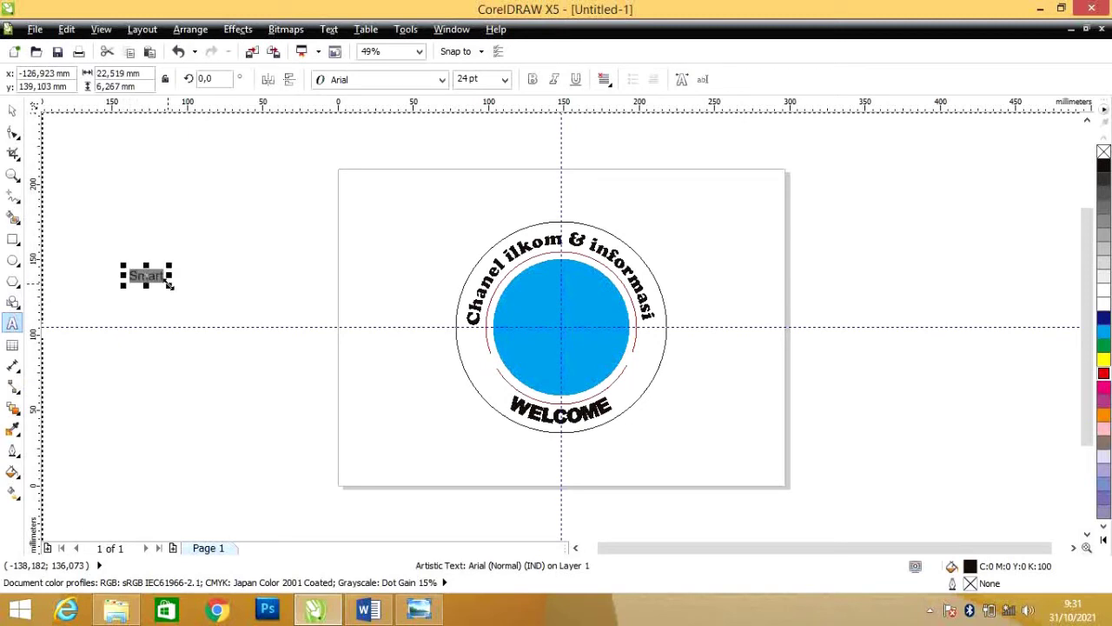
pyautogui.click(441, 79)
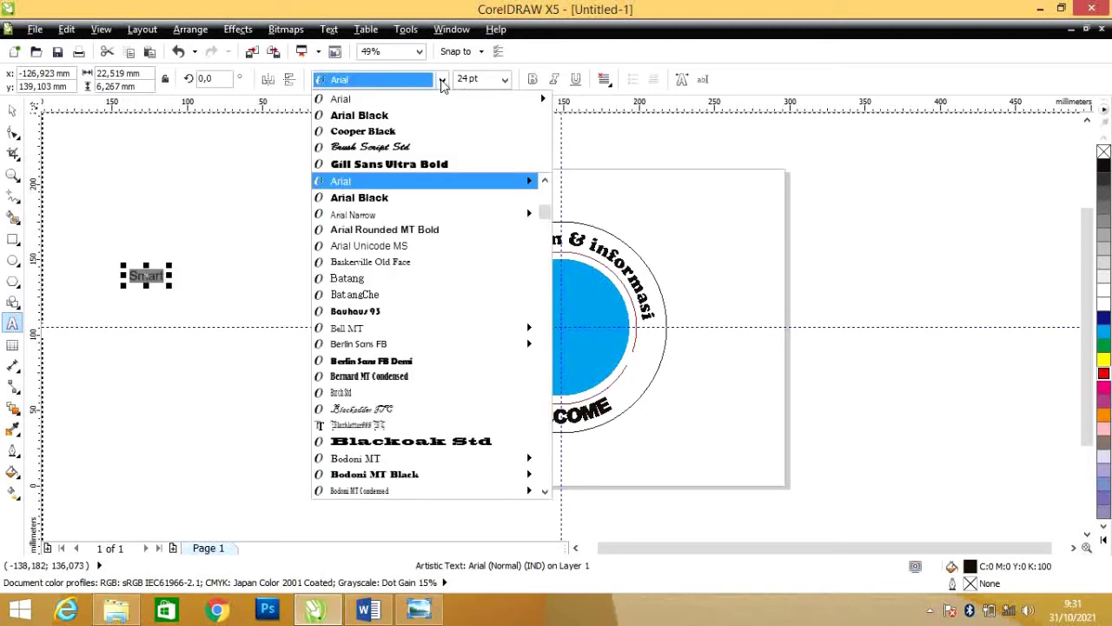
pyautogui.click(405, 148)
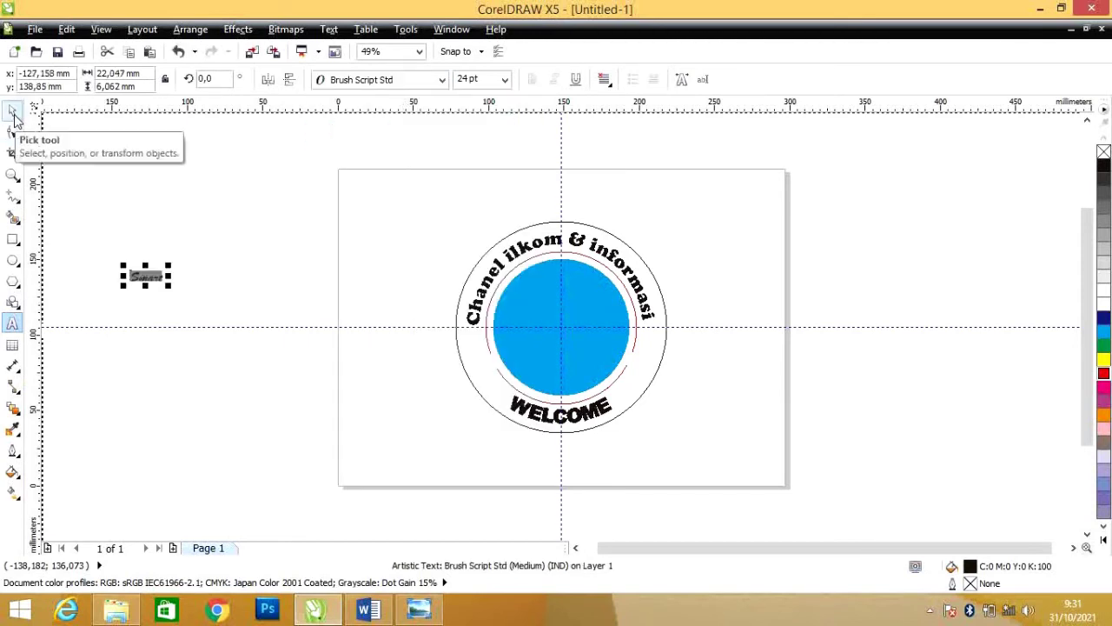
pyautogui.click(504, 79)
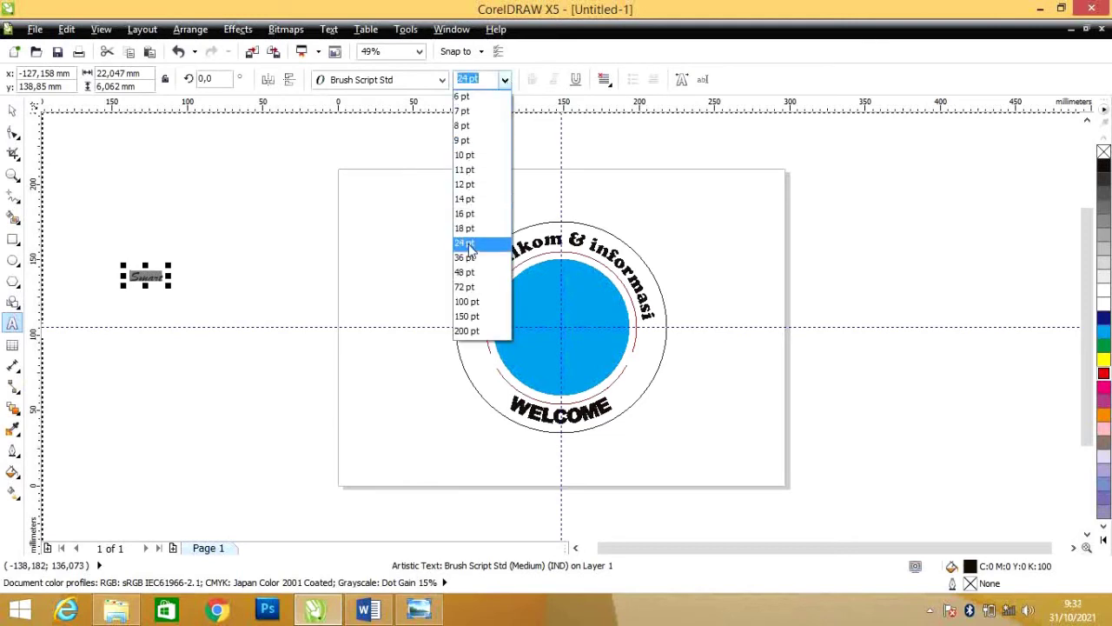
pyautogui.click(466, 287)
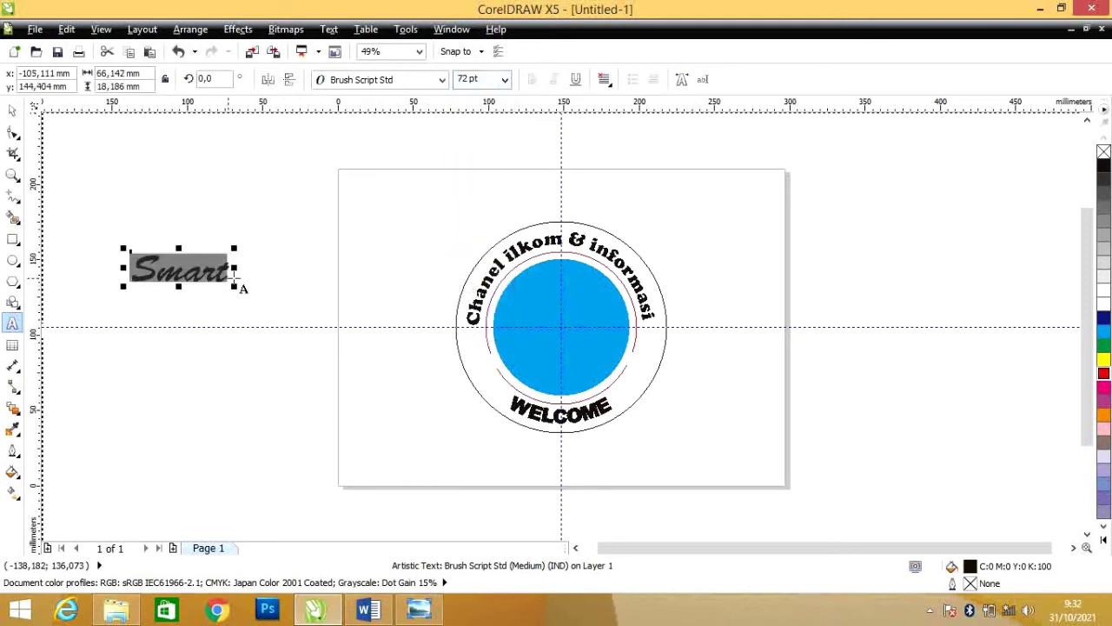
# Move the "Smart" text onto the blue circle and stretch it vertically to about 32.4 mm high
pyautogui.click(12, 109)
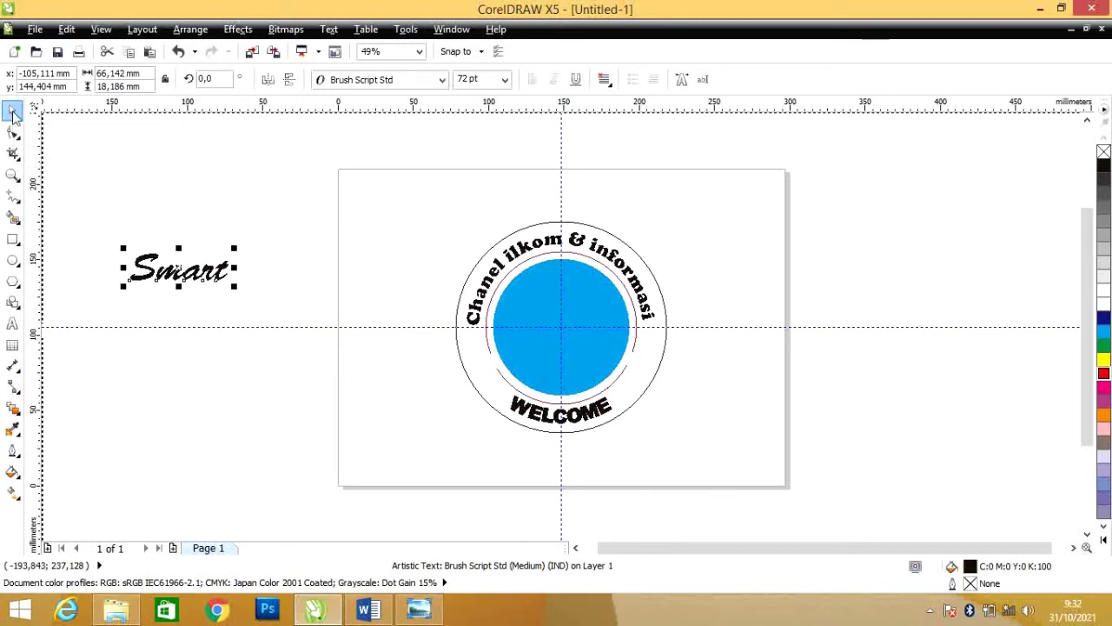
pyautogui.moveTo(193, 271); pyautogui.dragTo(544, 327)
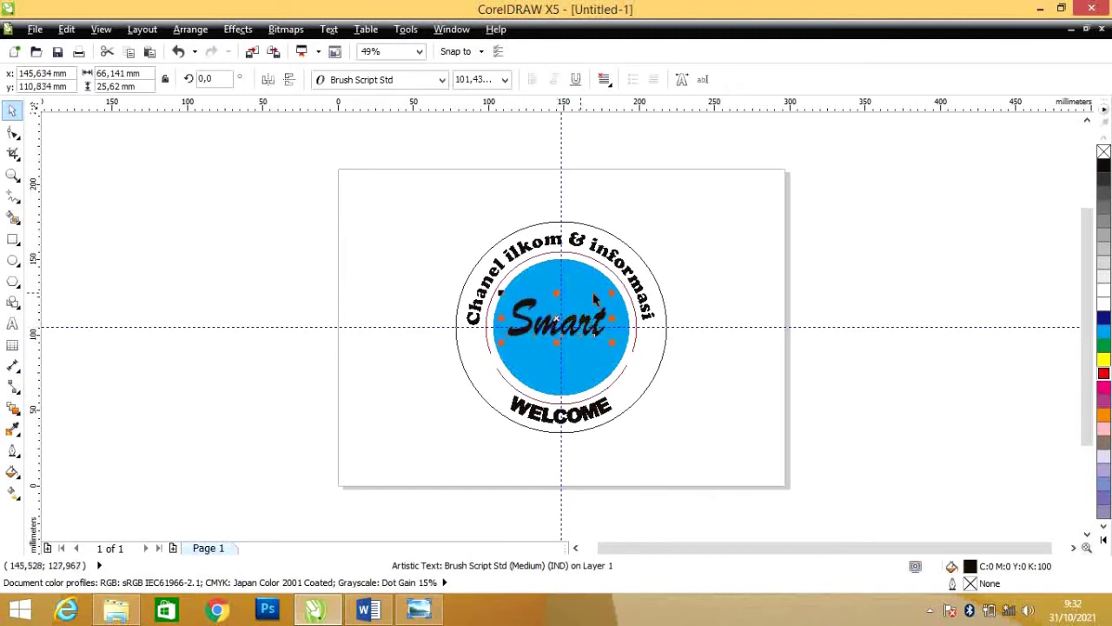
pyautogui.moveTo(556, 343); pyautogui.dragTo(591, 331)
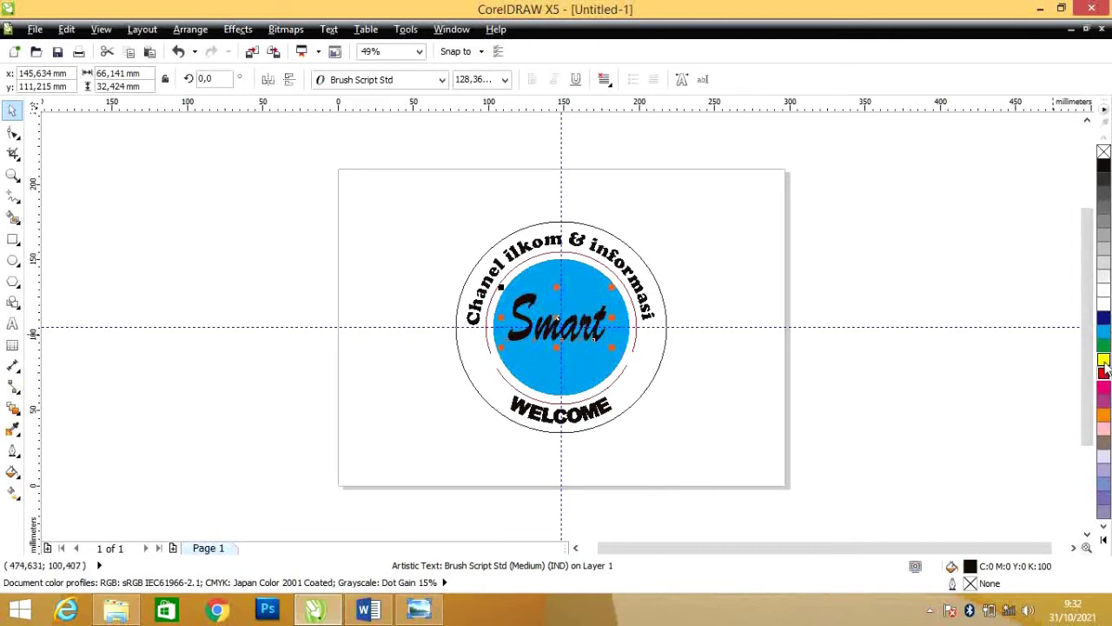
# Fill the "Smart" text with yellow
pyautogui.click(1104, 359)
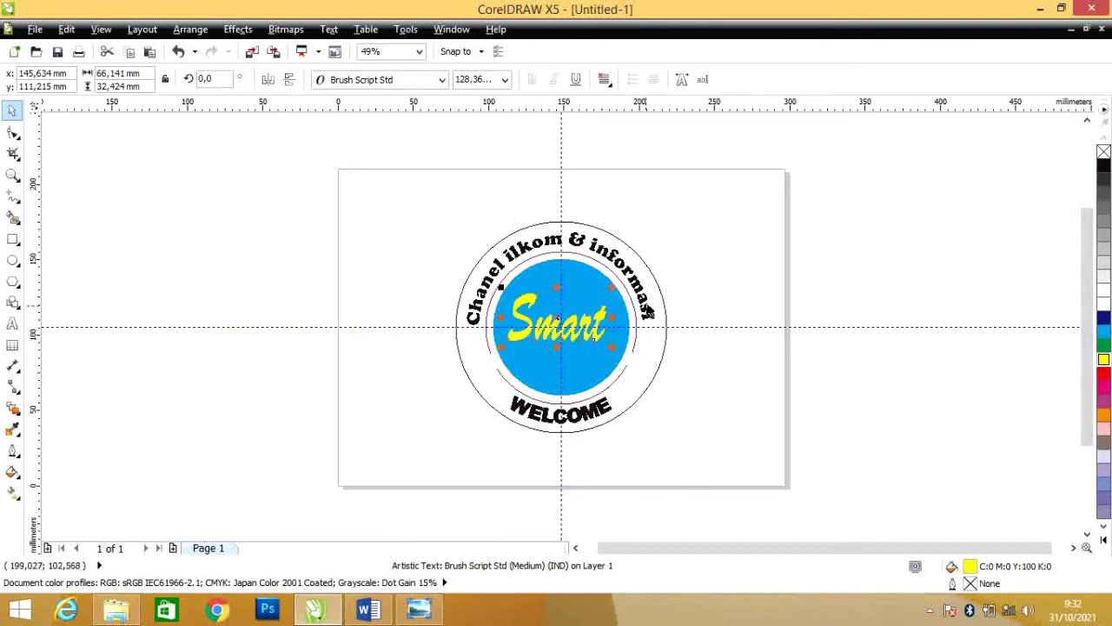
pyautogui.click(671, 266)
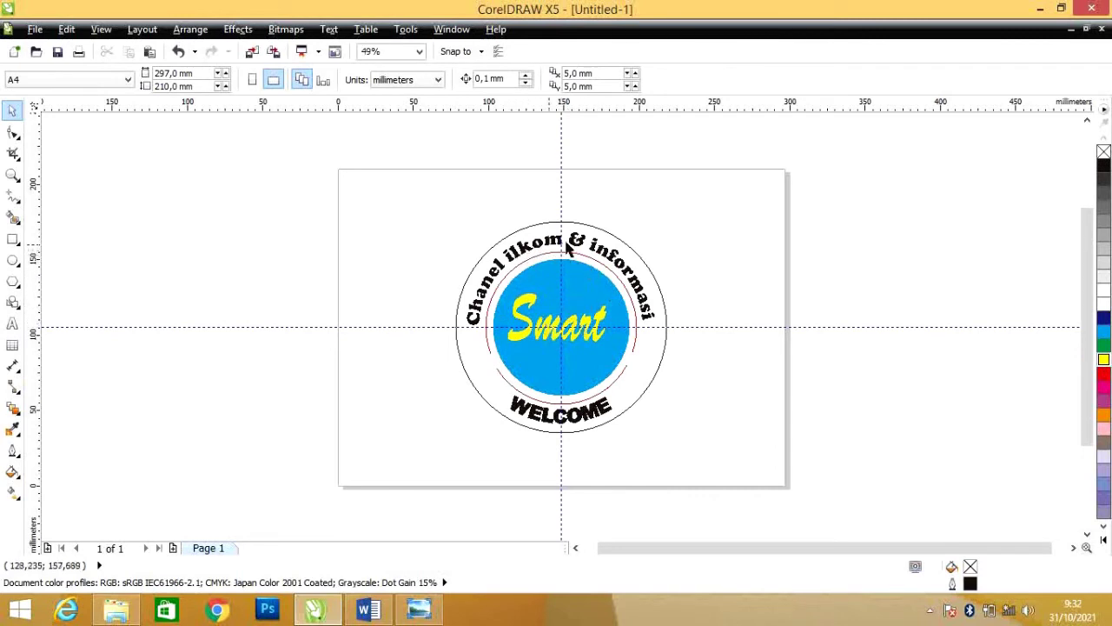
# Delete the upper and lower red arcs around the blue circle
pyautogui.click(613, 261)
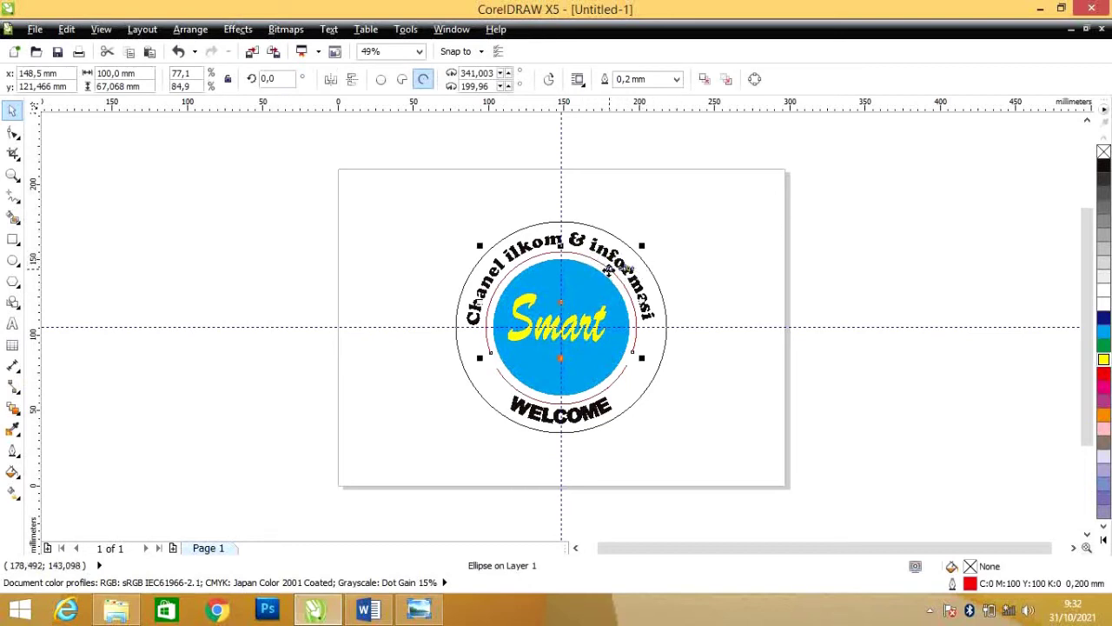
pyautogui.click(590, 258)
pyautogui.click(590, 258)
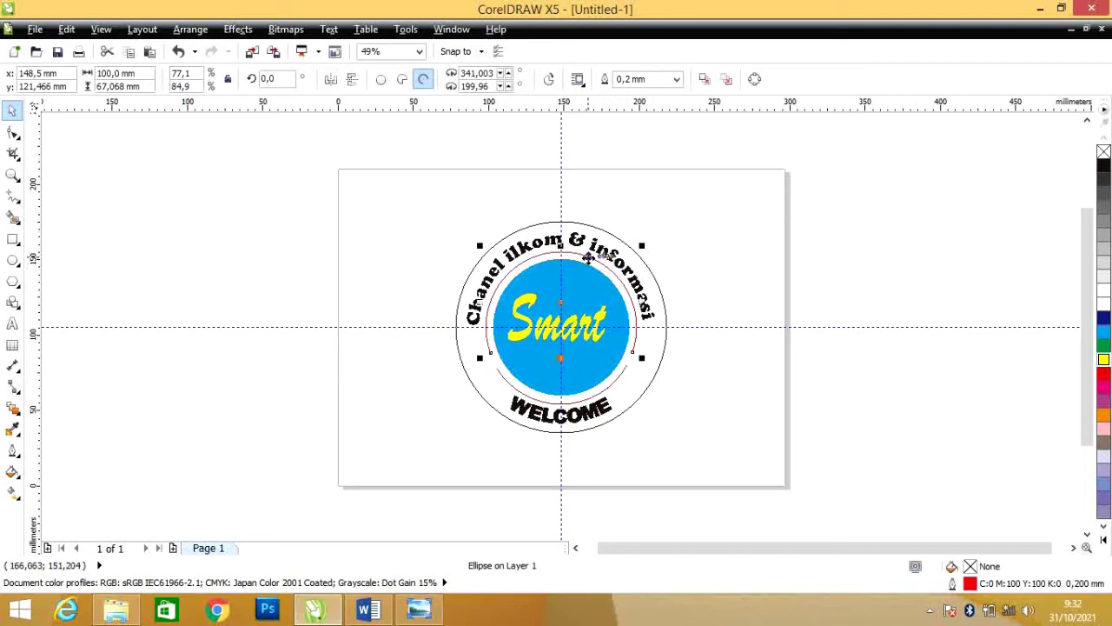
pyautogui.press('Escape')
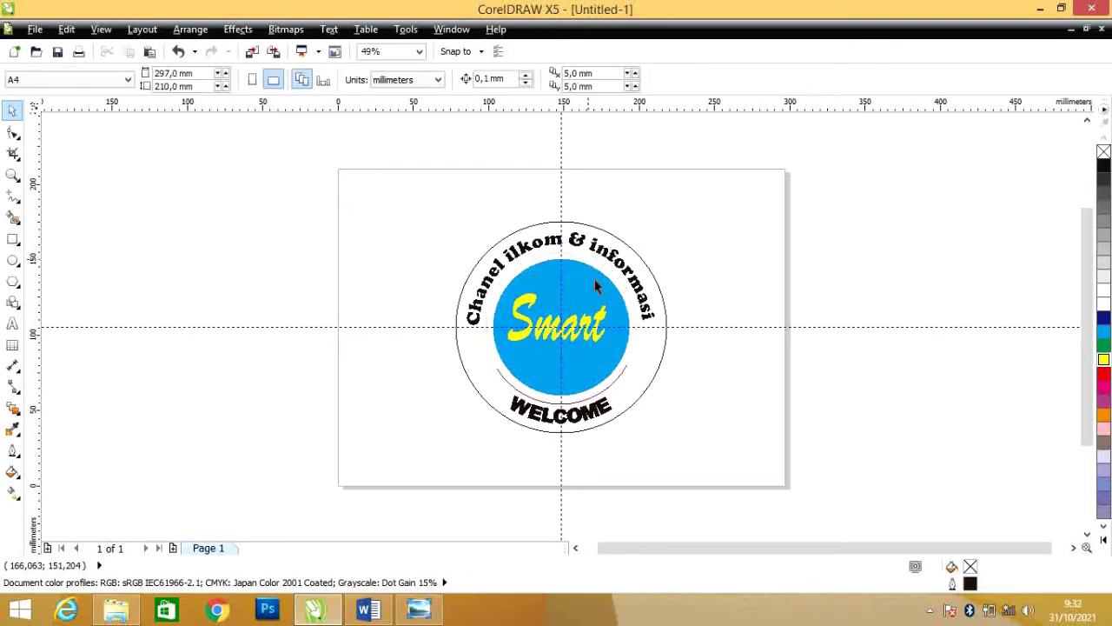
pyautogui.click(628, 372)
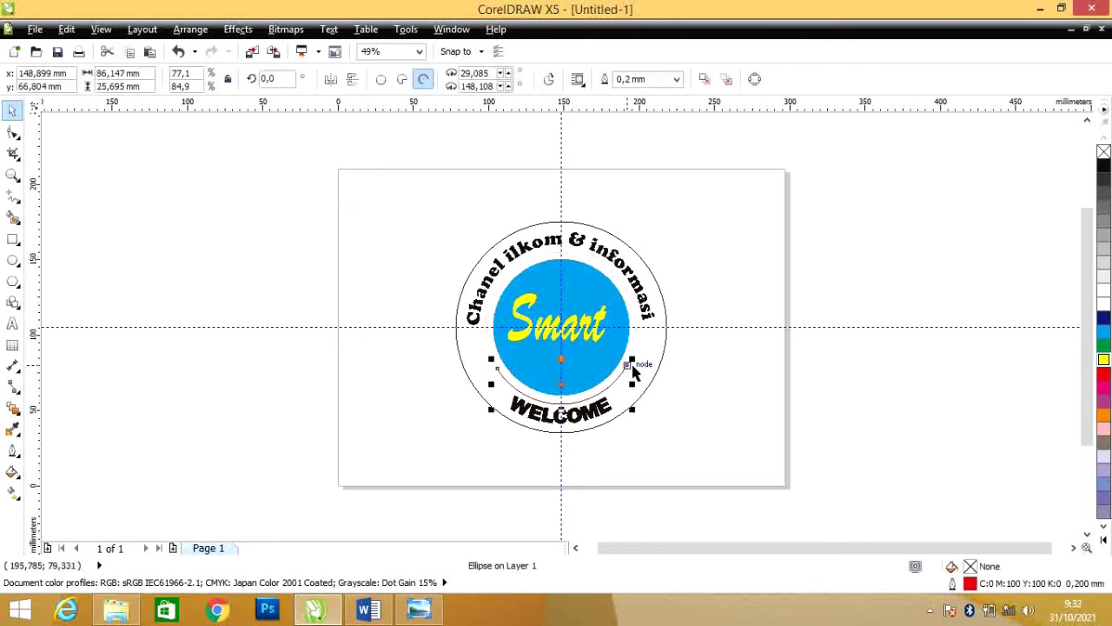
pyautogui.press('Escape')
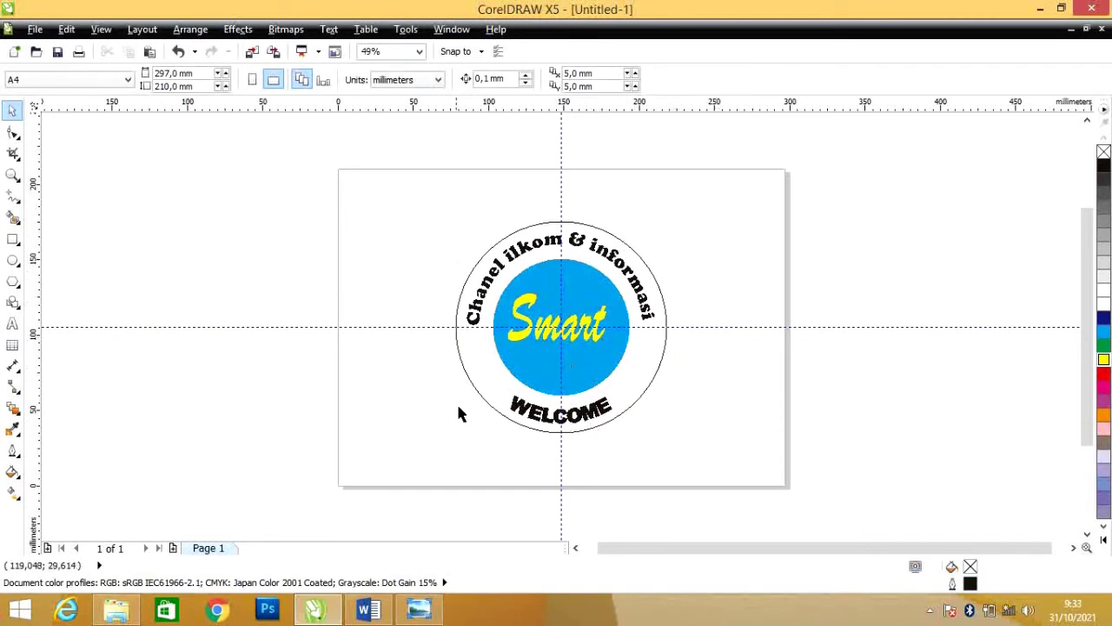
# Set the outline width of the outer circle and its two curved texts to 2.5 mm
pyautogui.click(667, 352)
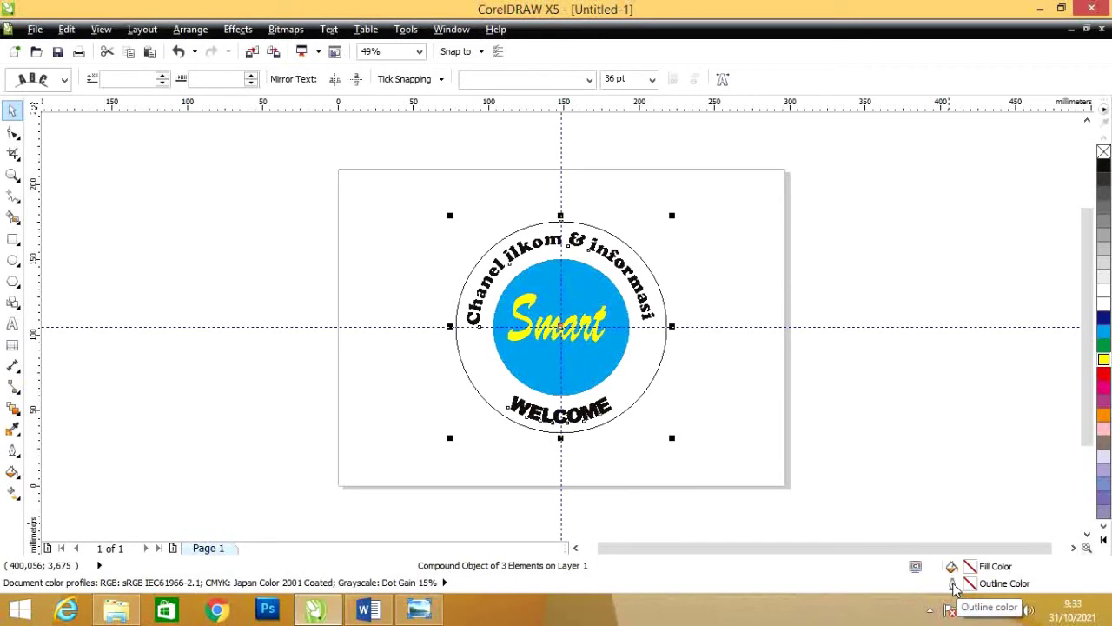
pyautogui.press('F12')
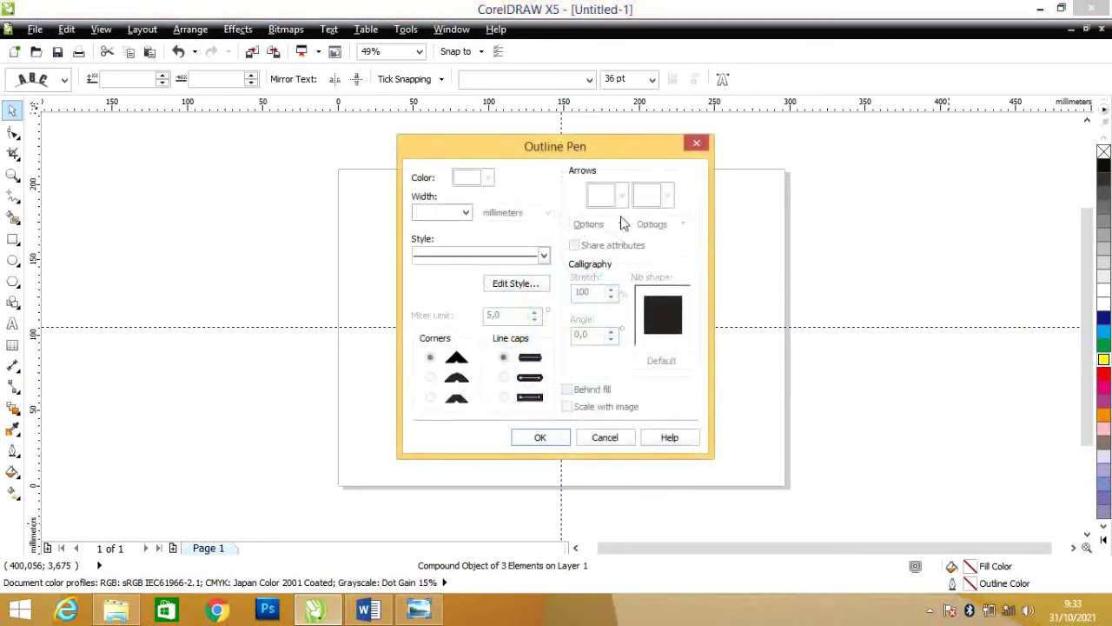
pyautogui.moveTo(549, 146); pyautogui.dragTo(833, 148)
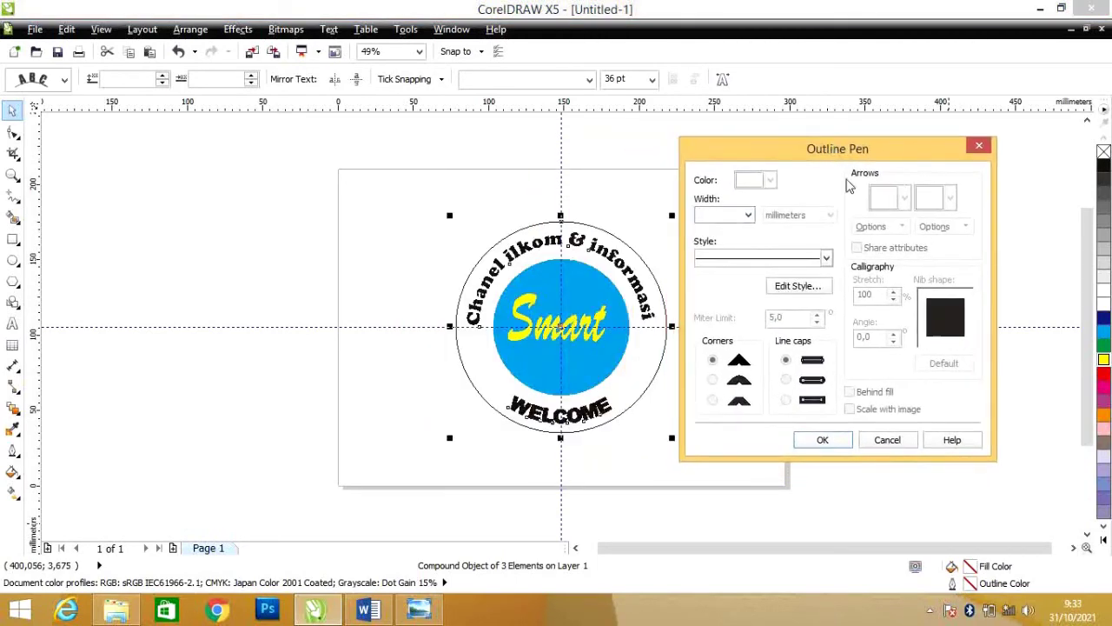
pyautogui.click(748, 215)
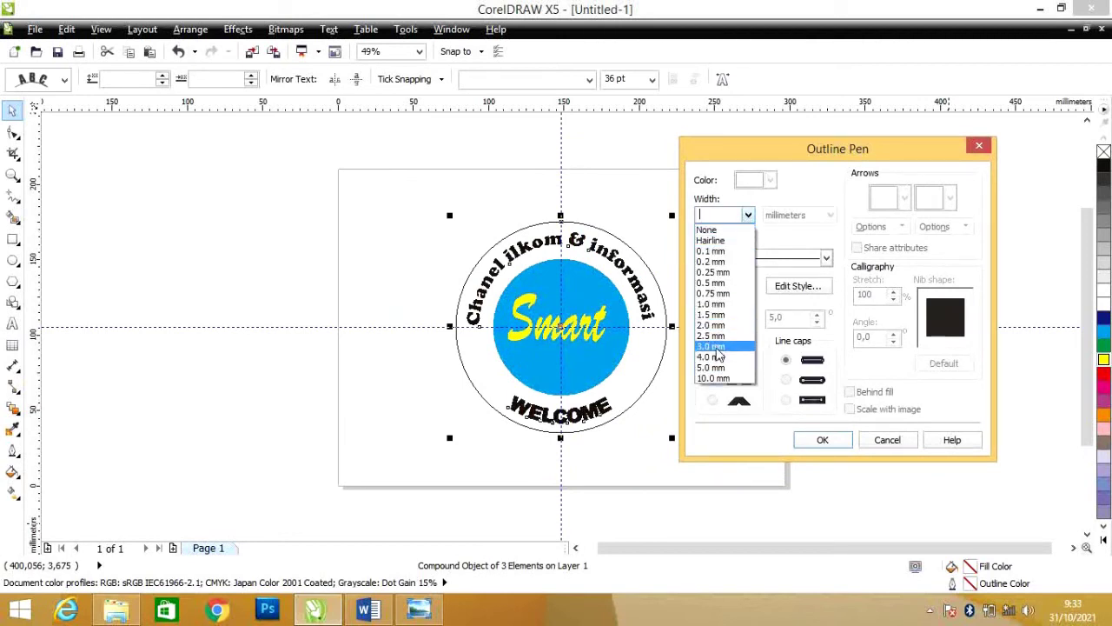
pyautogui.click(716, 338)
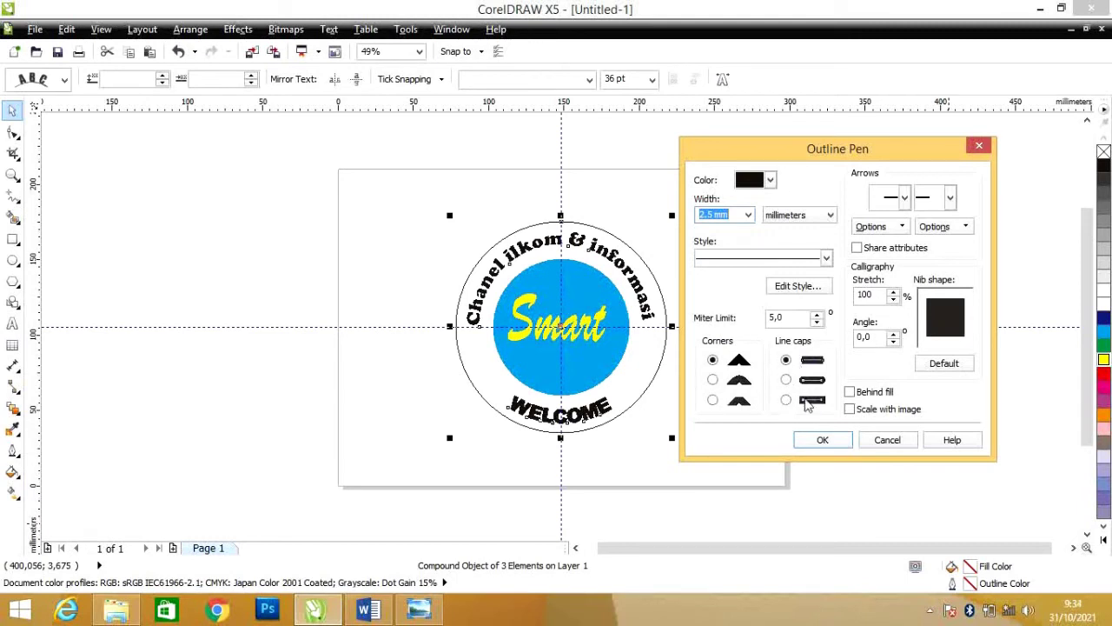
pyautogui.click(822, 439)
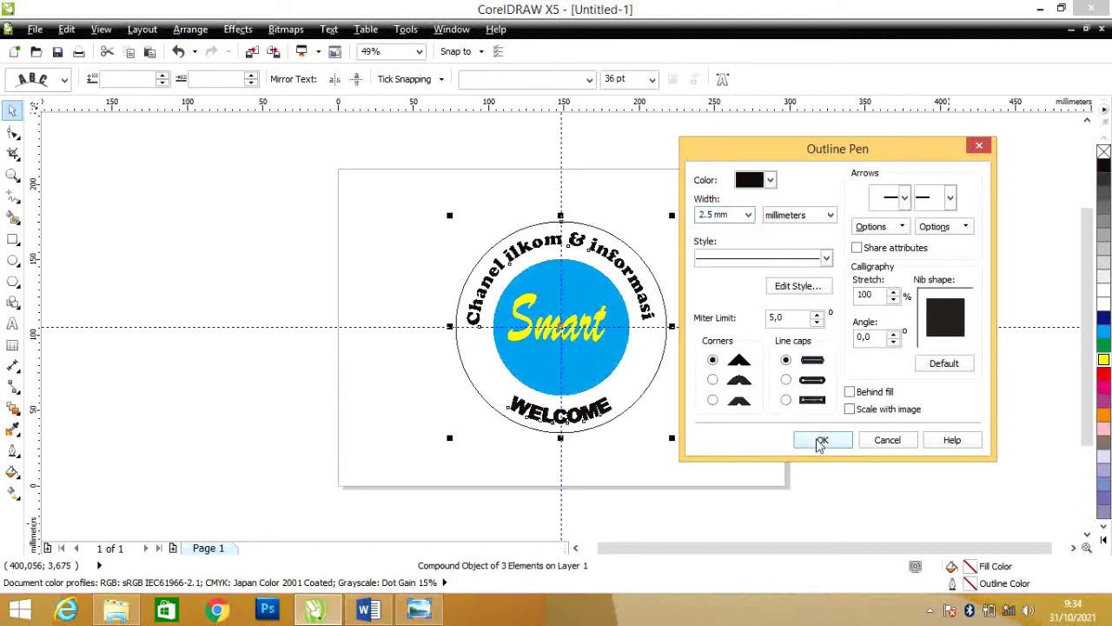
pyautogui.click(692, 308)
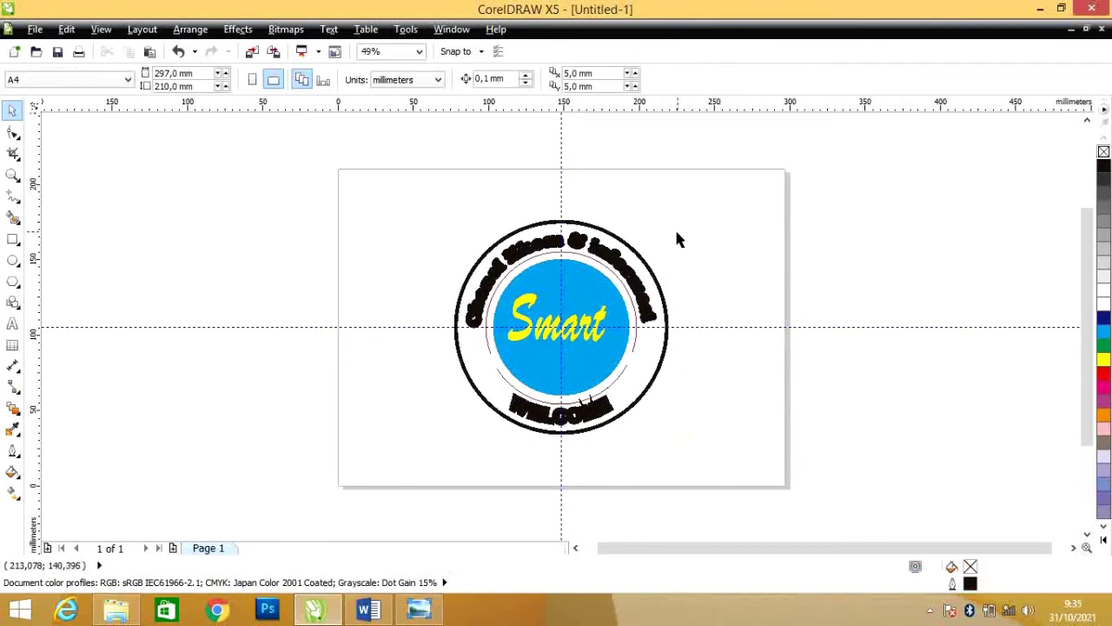
# Remove the outline from the curved "Chanel ilkom & informasi" and "WELCOME" texts
pyautogui.click(614, 255)
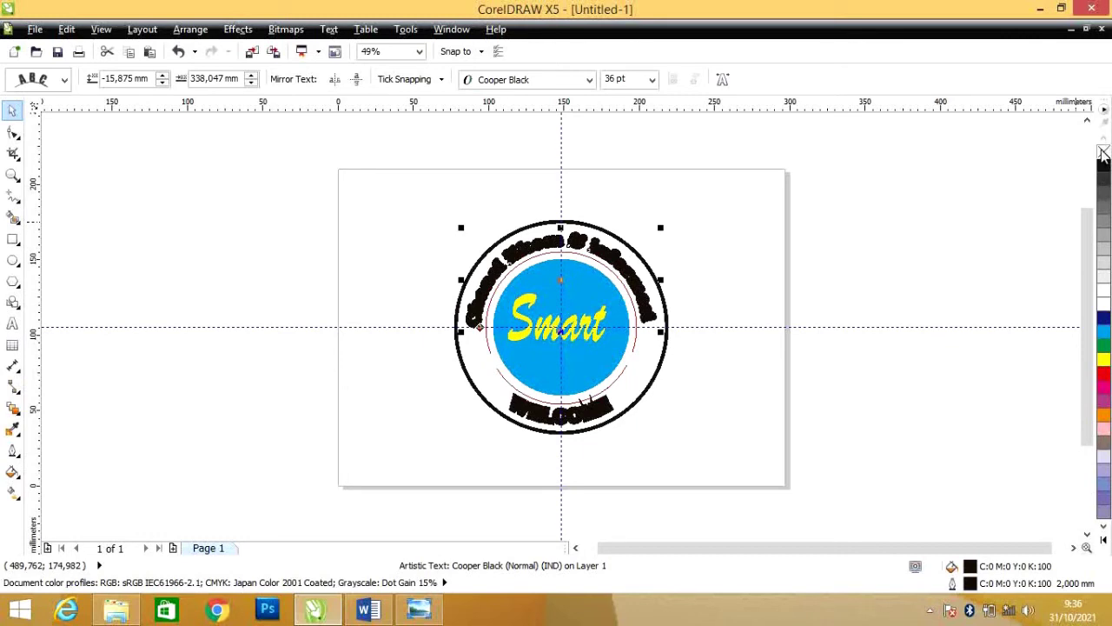
pyautogui.rightClick(1103, 153)
pyautogui.click(596, 413)
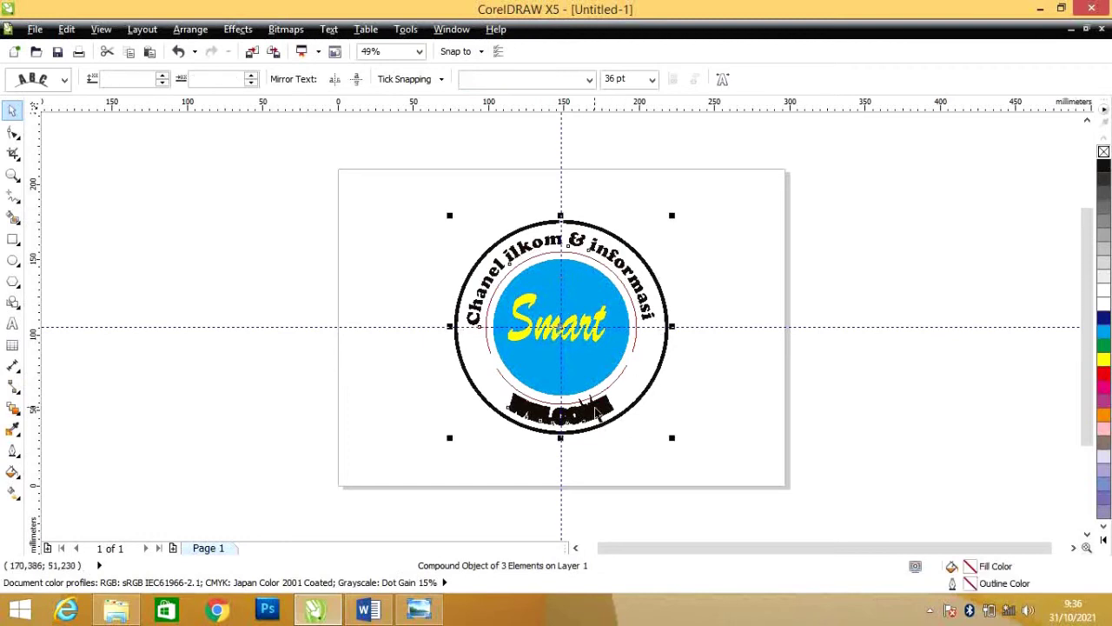
pyautogui.keyDown('ctrl'); pyautogui.click(595, 408); pyautogui.keyUp('ctrl')
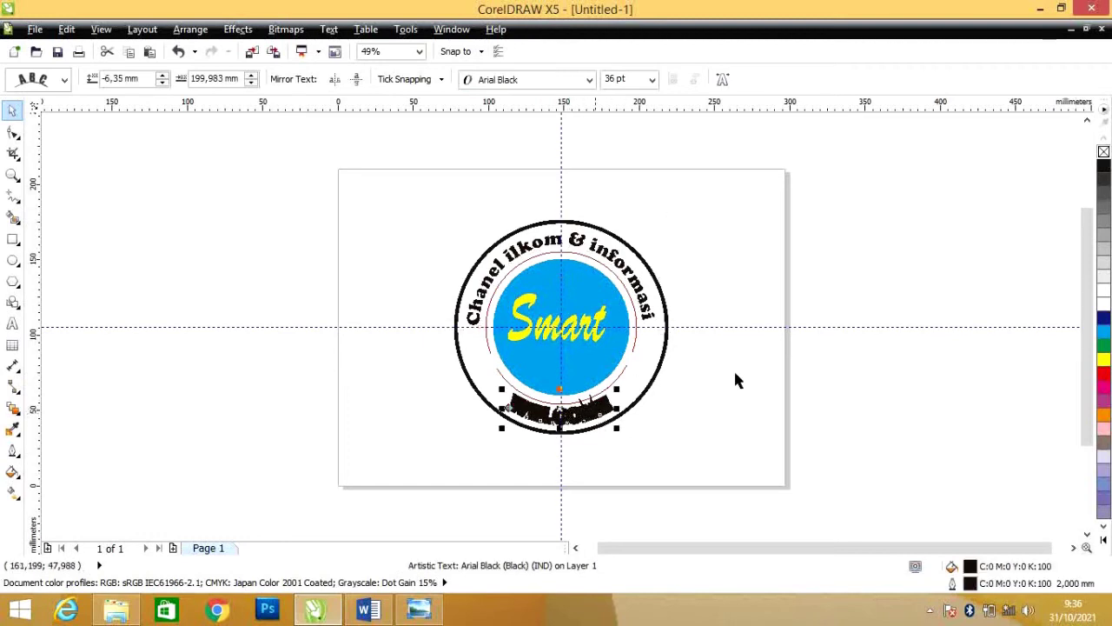
pyautogui.rightClick(1104, 153)
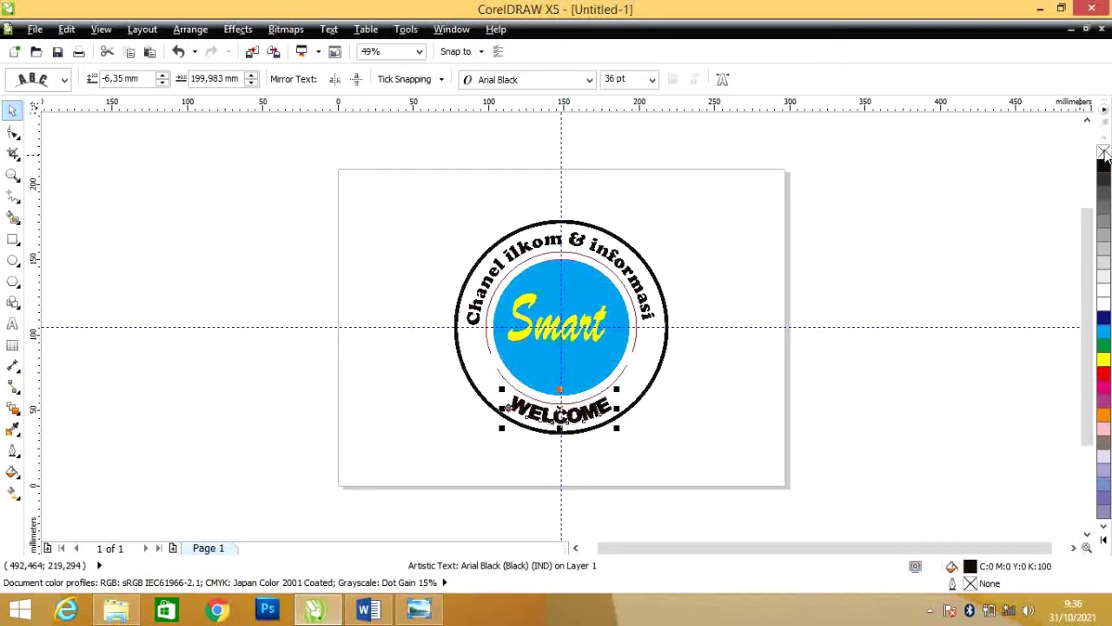
pyautogui.click(732, 231)
# Delete the two thin red arcs below and above the blue circle
pyautogui.click(619, 381)
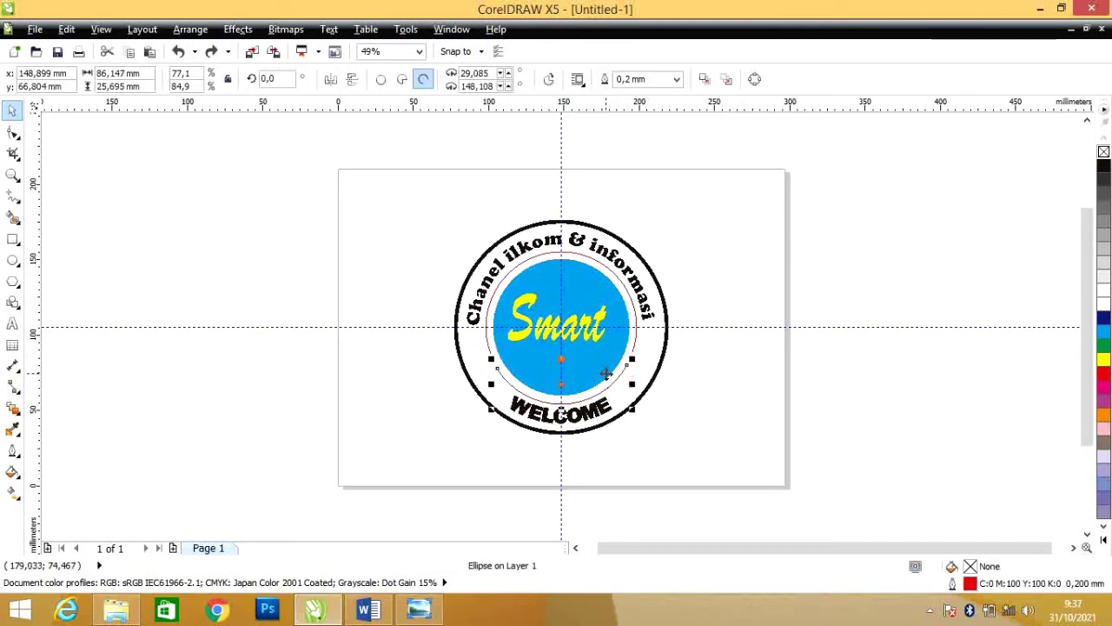
pyautogui.press('Delete')
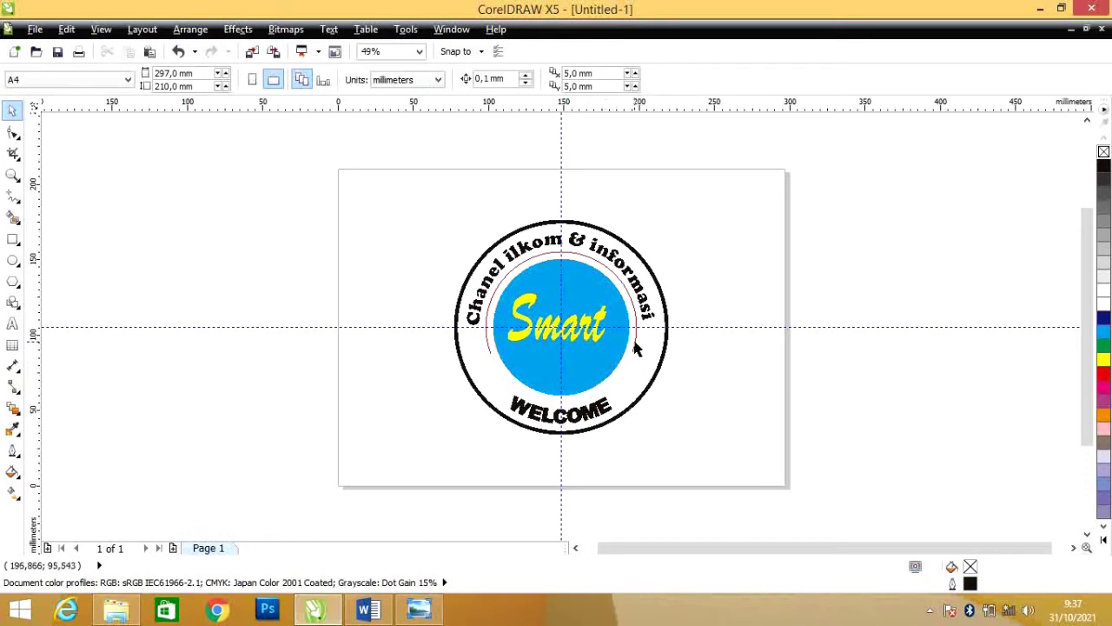
pyautogui.click(637, 346)
pyautogui.press('Delete')
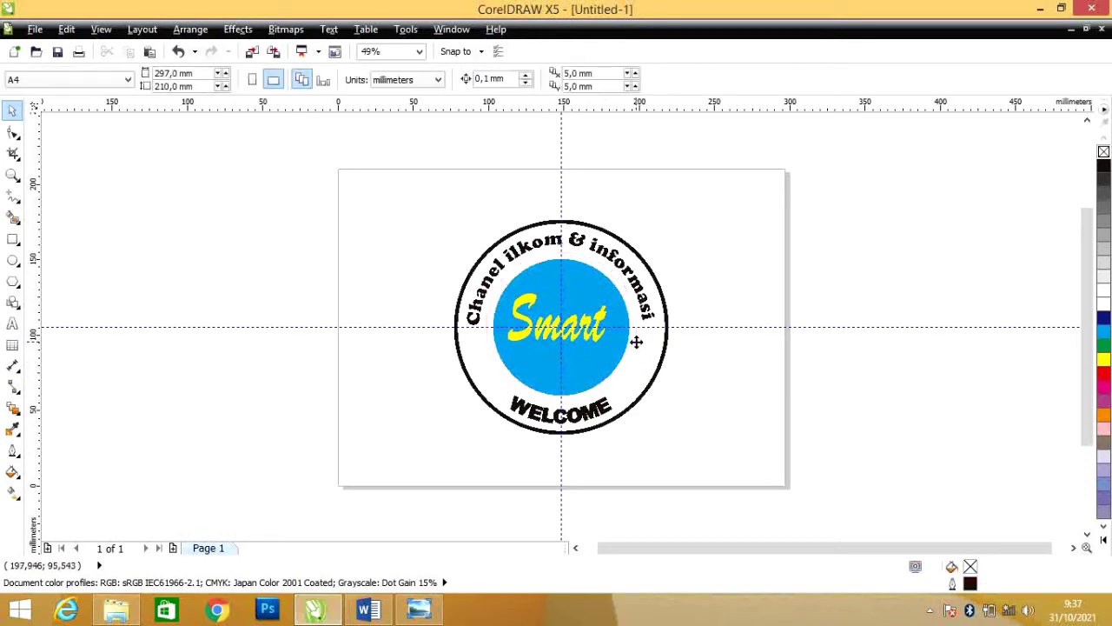
# Give the blue centre circle a 2.0 mm yellow outline
pyautogui.click(629, 347)
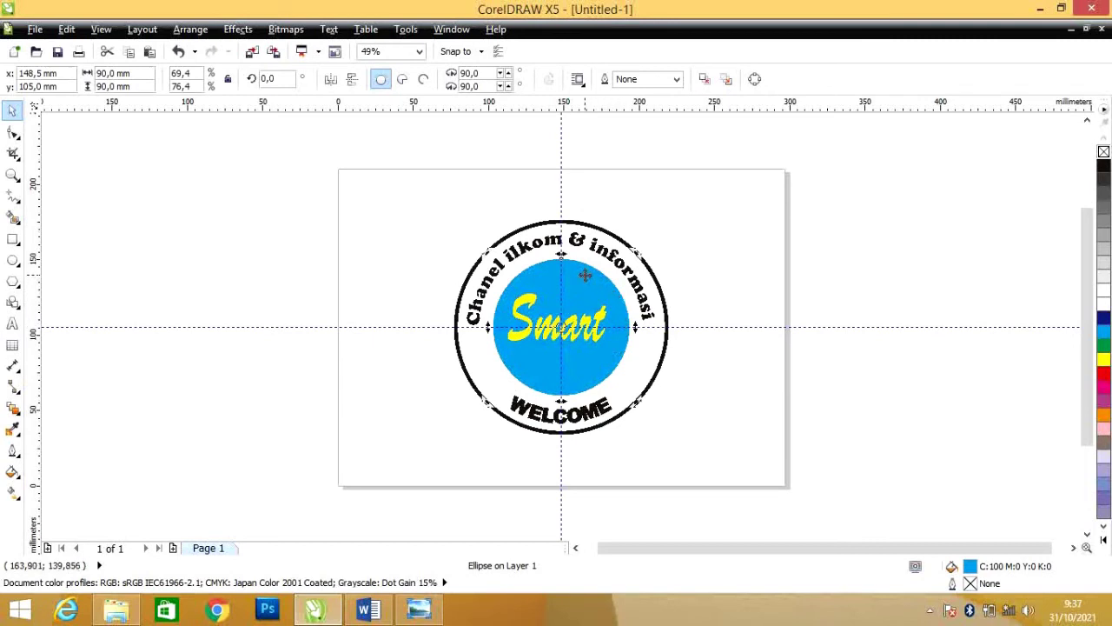
pyautogui.doubleClick(954, 586)
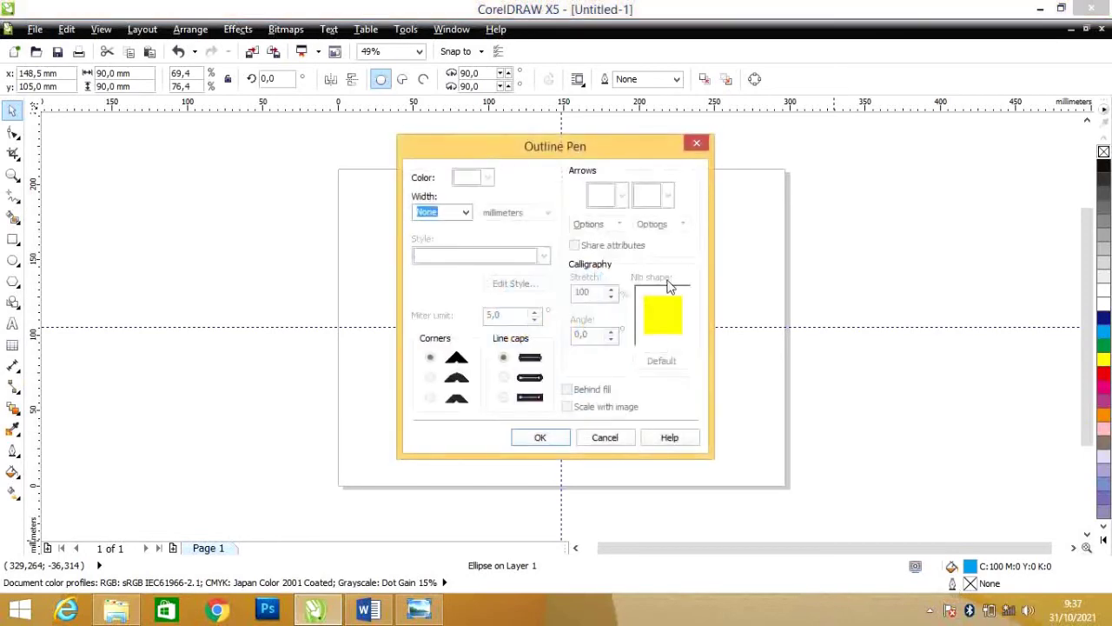
pyautogui.moveTo(581, 146); pyautogui.dragTo(892, 163)
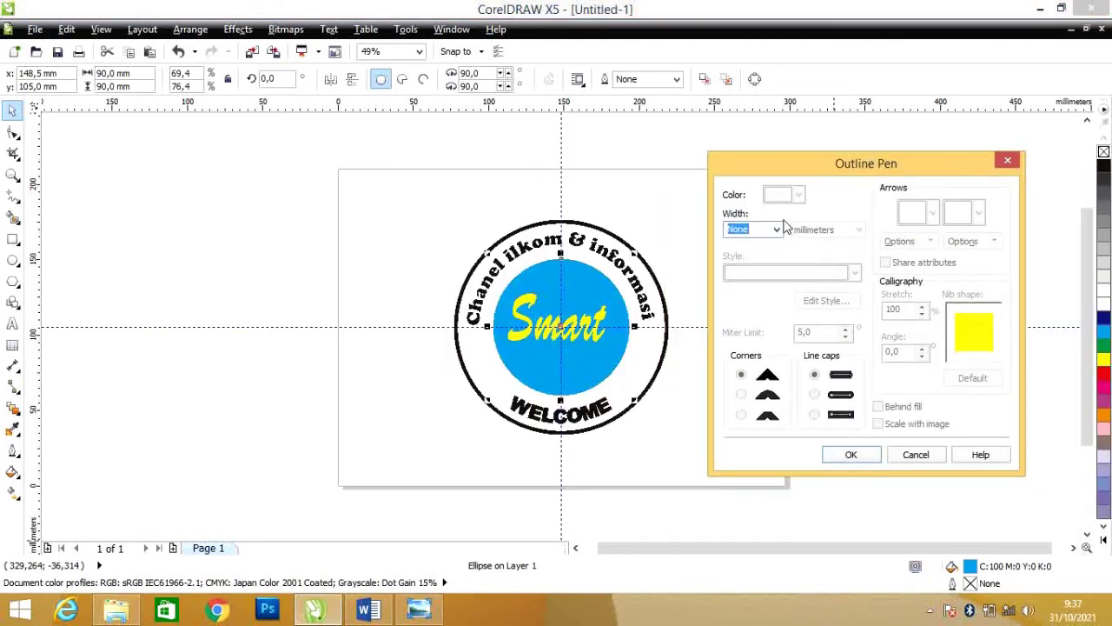
pyautogui.click(777, 230)
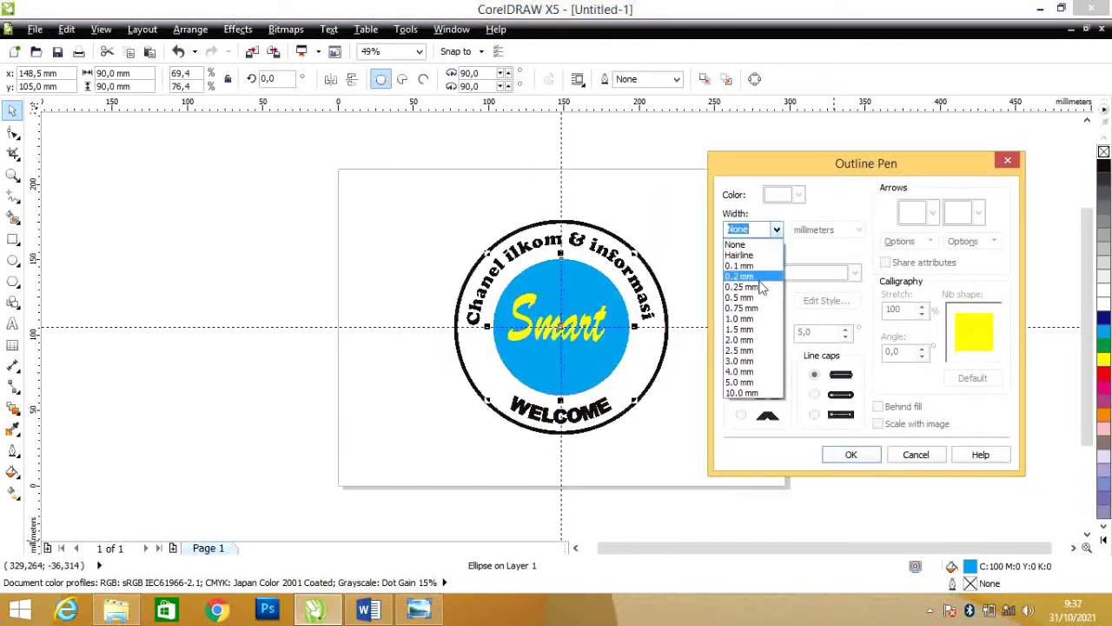
pyautogui.click(744, 342)
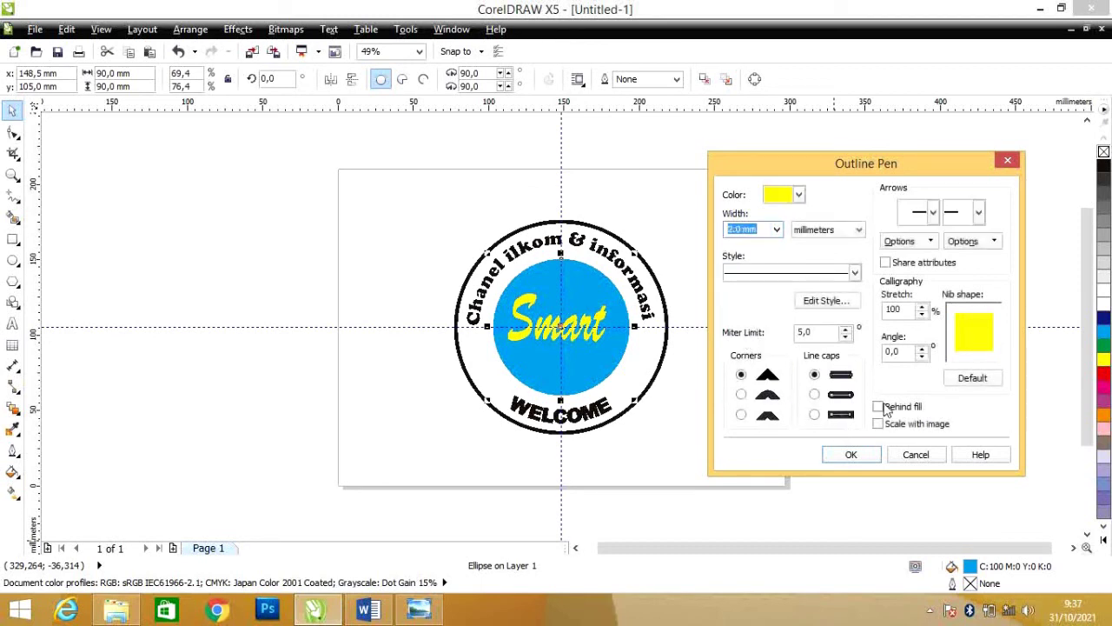
pyautogui.click(851, 454)
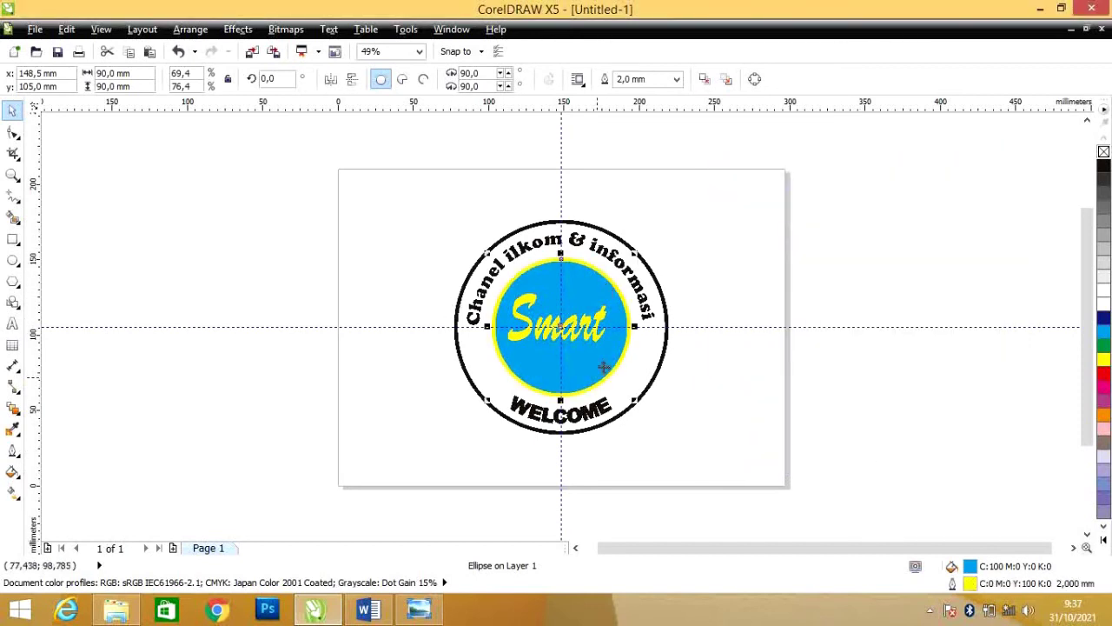